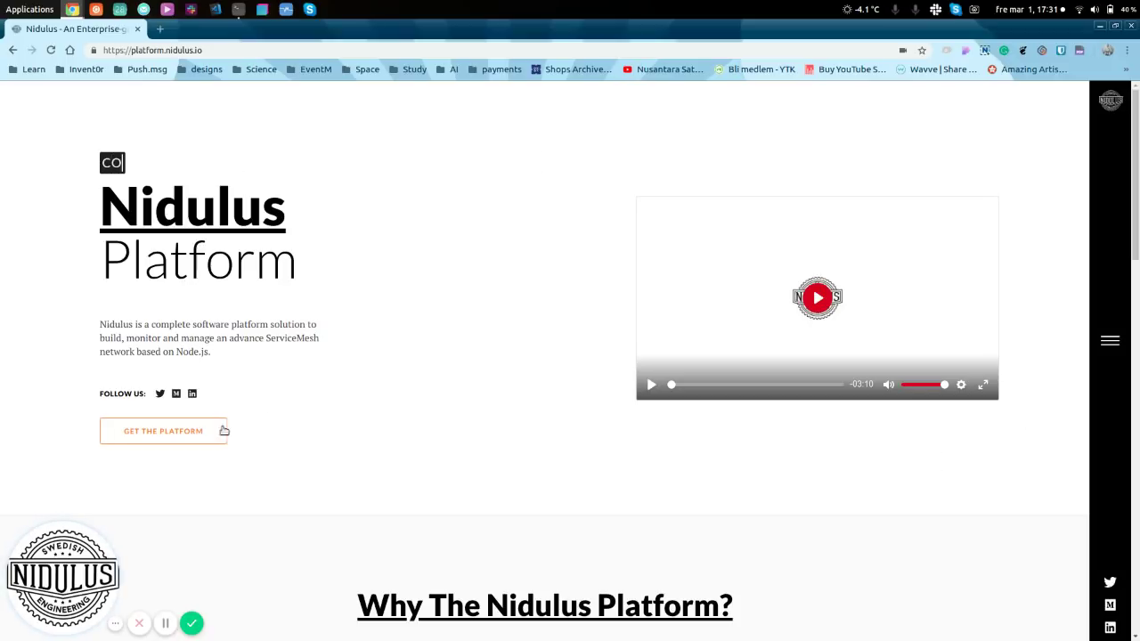
- Jump to the download section listing Platform 2.0.7, Web Client 2.0.1 and SDK 2.1.4
left_click(189, 432)
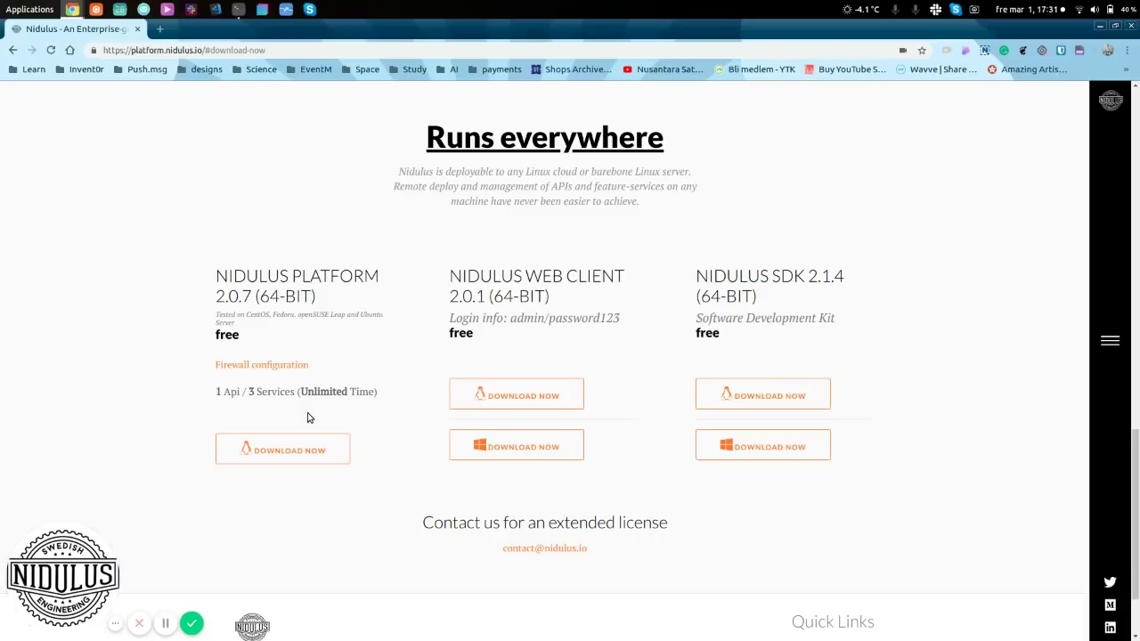
- Download the Linux Nidulus Platform and Nidulus Web Client zip archives
left_click(277, 453)
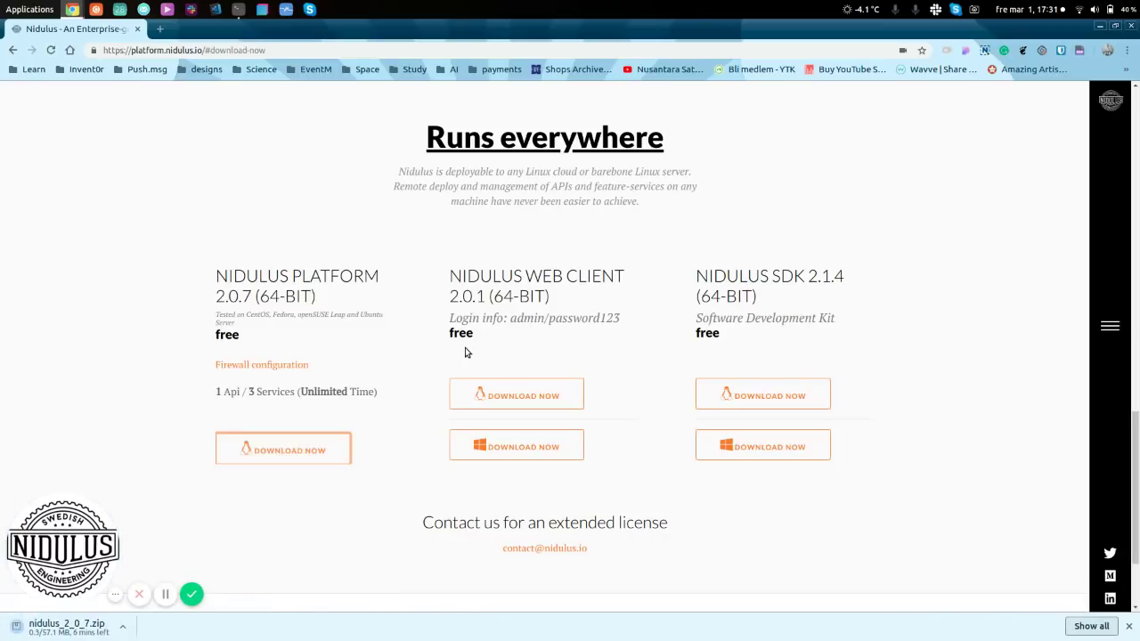
left_click(544, 401)
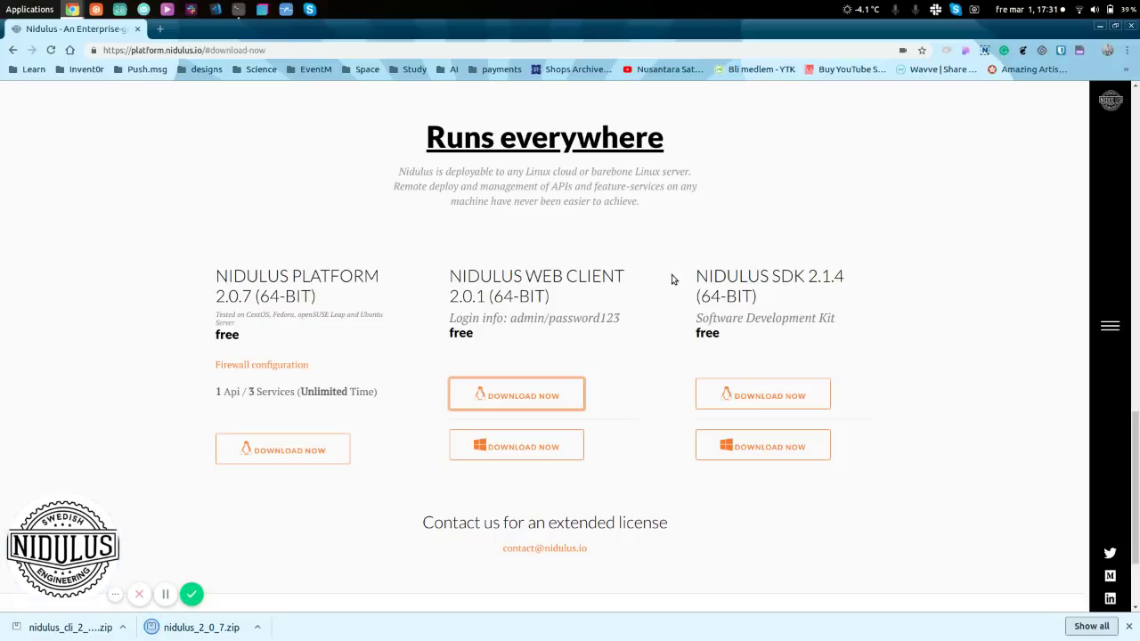
- Go to the Documentation page and scroll to its Quick Start guide
left_click(1113, 325)
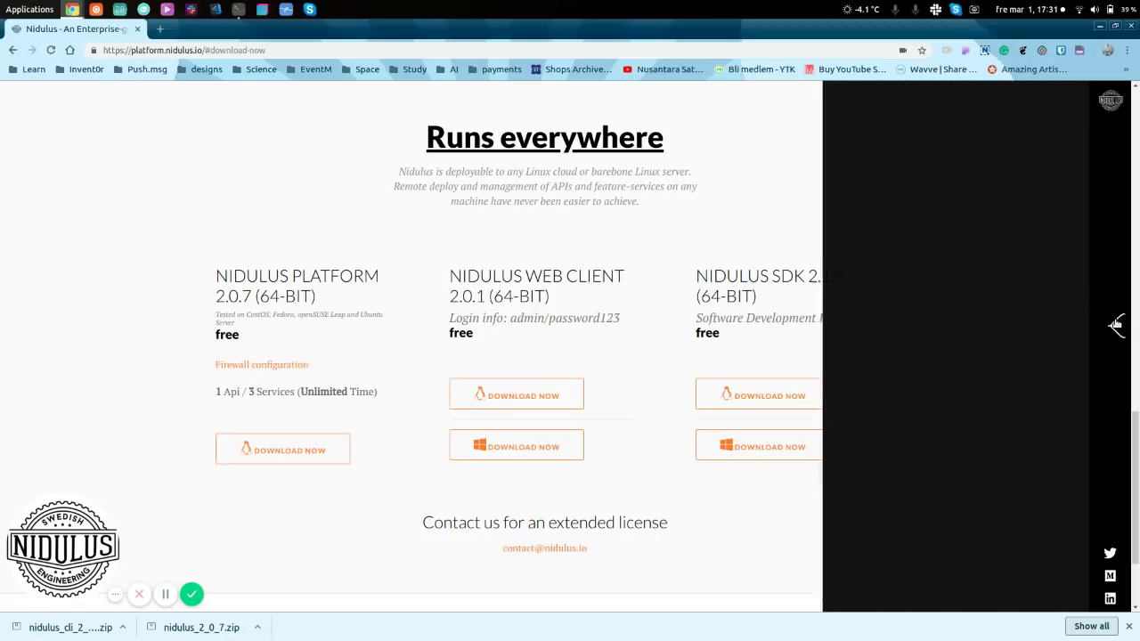
left_click(745, 338)
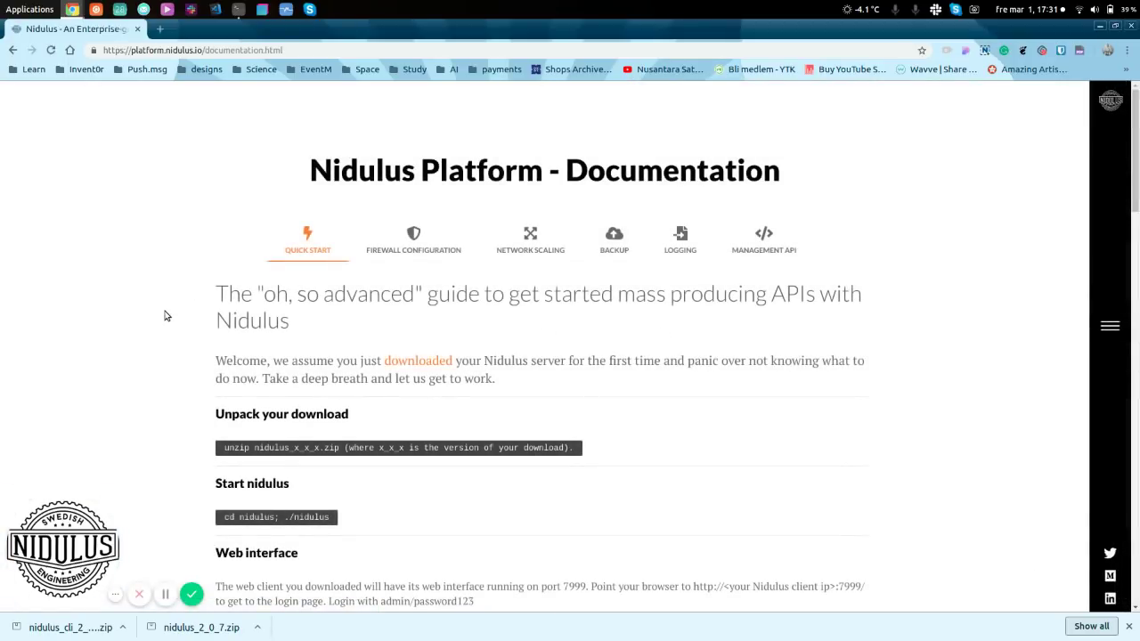
scroll(165, 315, "down", 2)
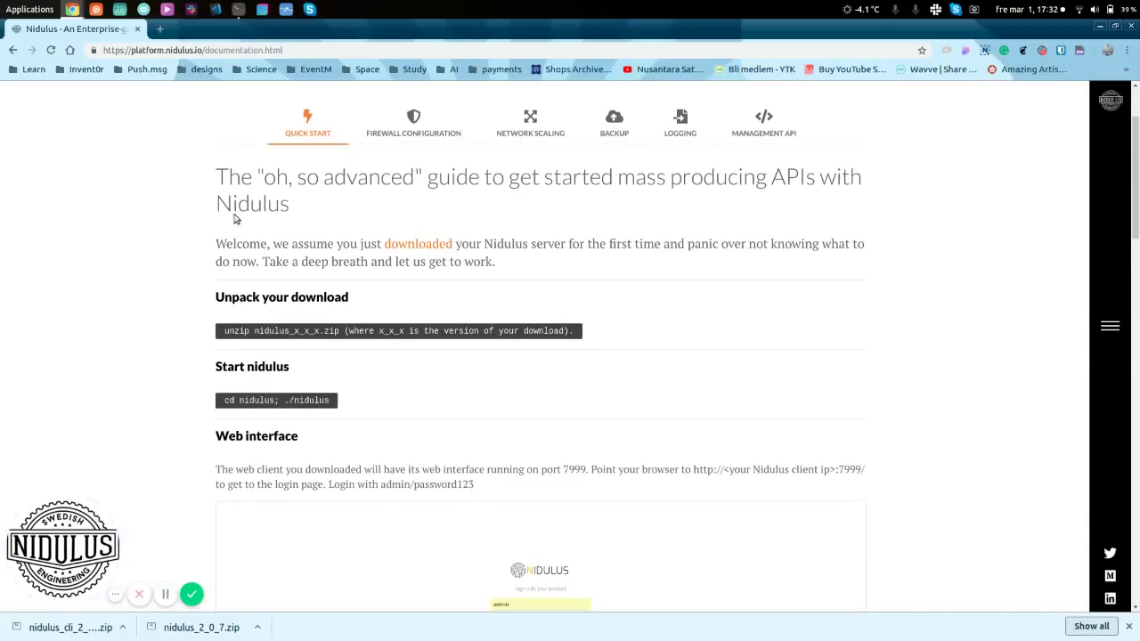
- Open a terminal, change into the Downloads folder and list its files
left_click(238, 9)
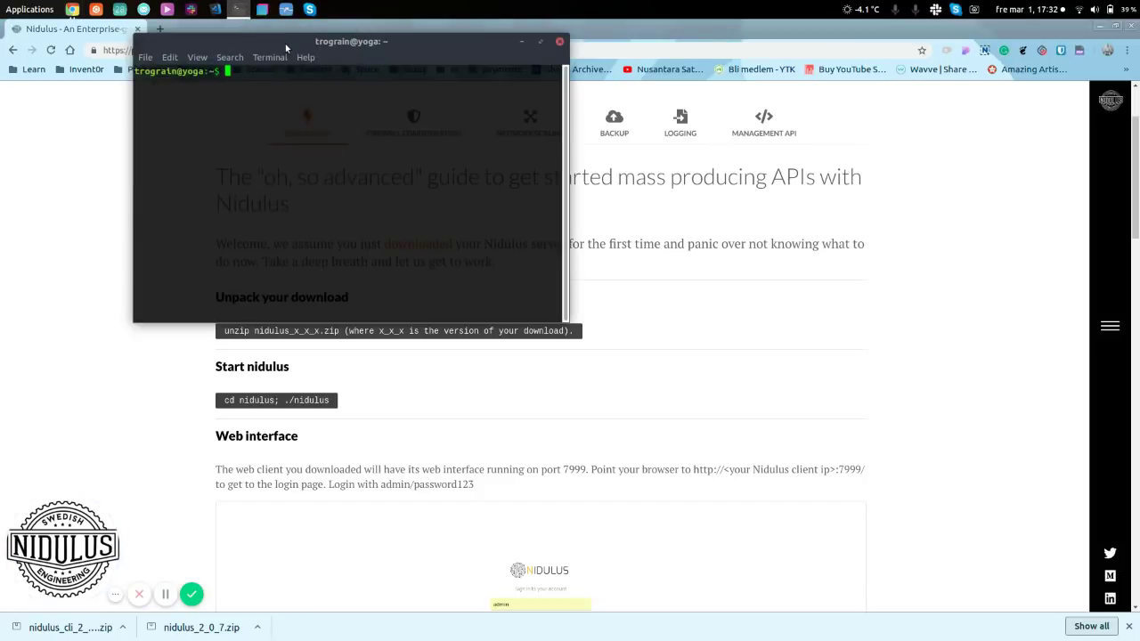
left_click_drag(283, 41, 340, 41)
type("cd down")
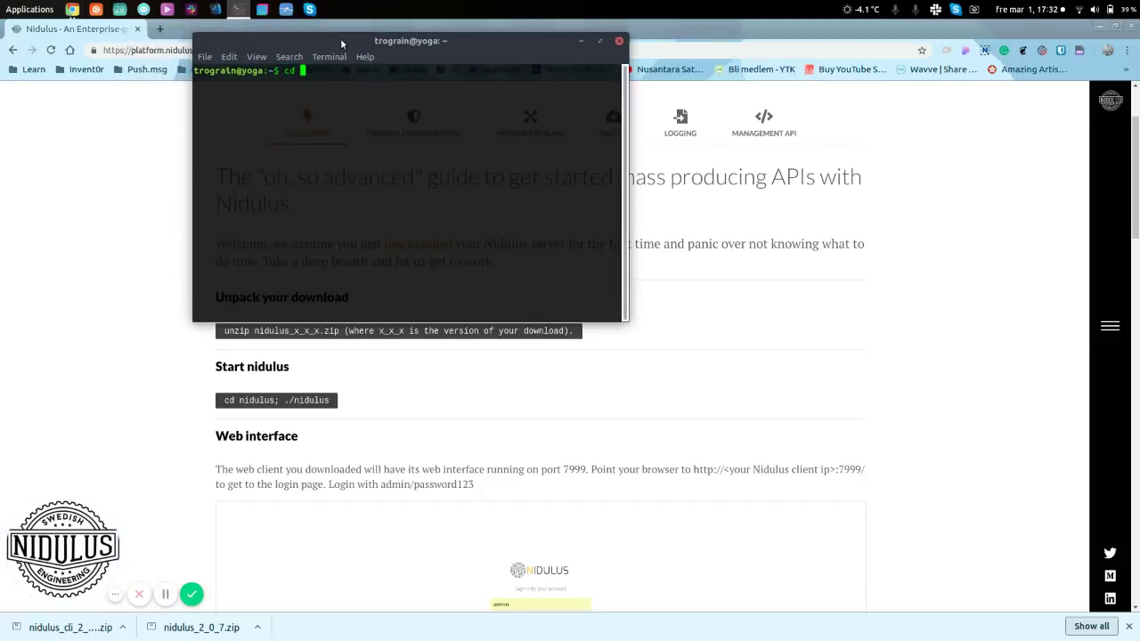
key("BackSpace")
key("BackSpace")
key("BackSpace")
key("BackSpace")
type("Down")
key("Return")
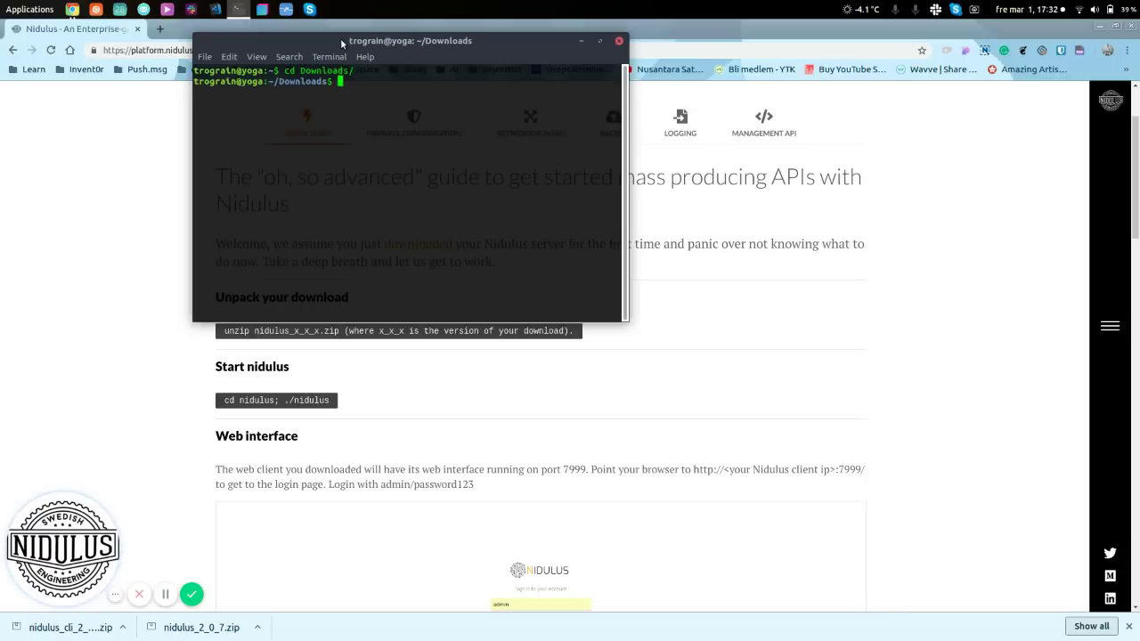
type("ls")
key("Return")
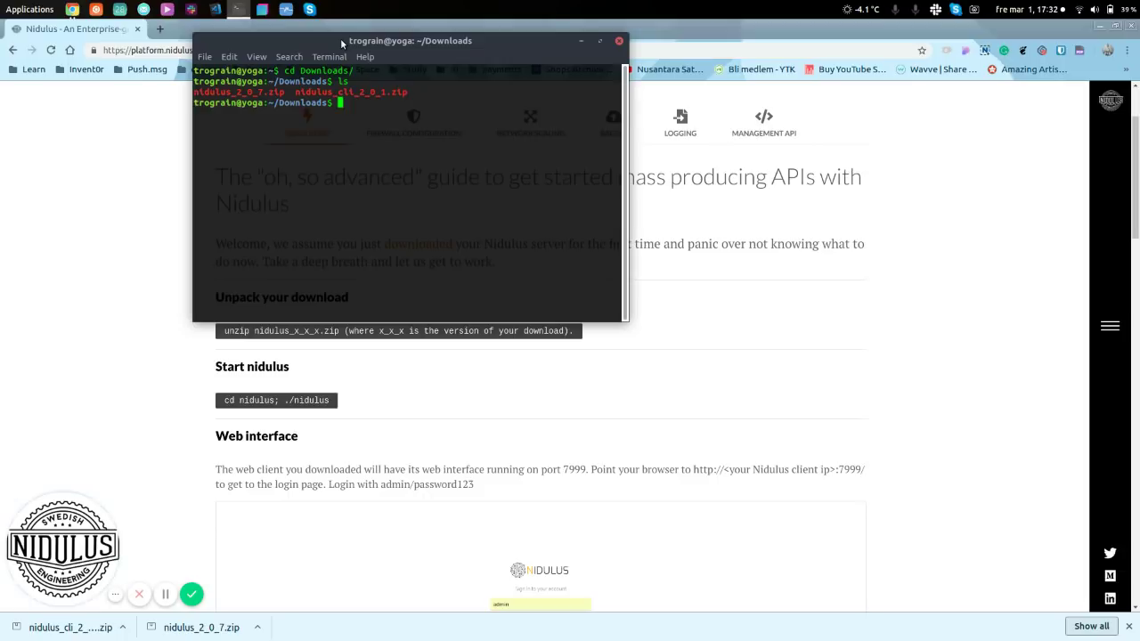
- Unzip nidulus_2_0_7.zip in the Downloads folder
type("unzip ni")
key("Tab")
type("2")
key("Tab")
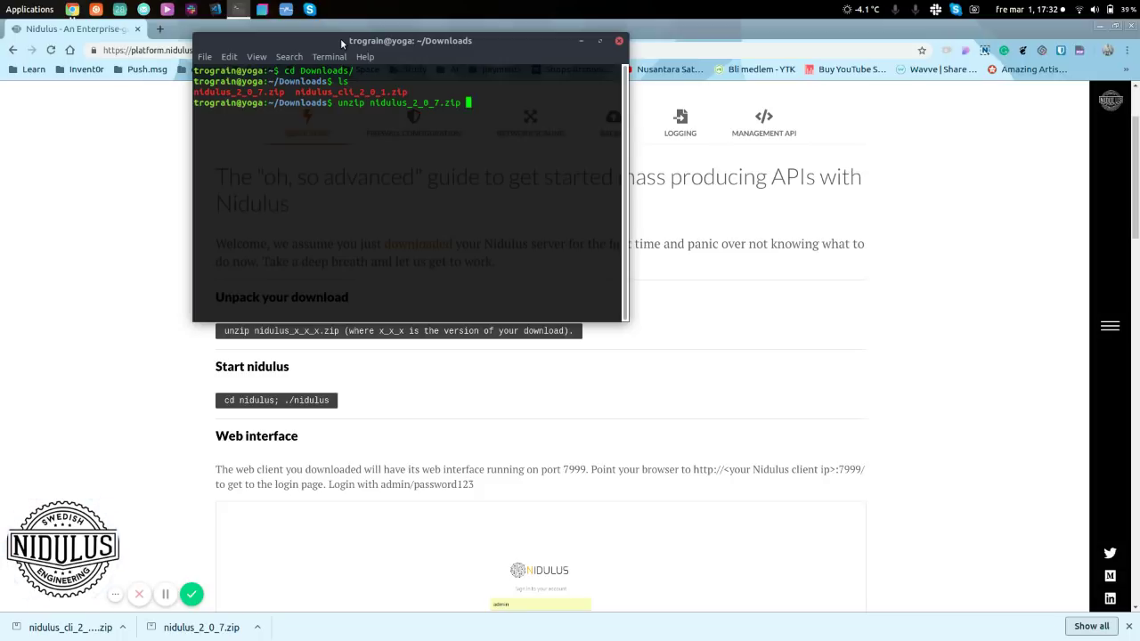
key("Return")
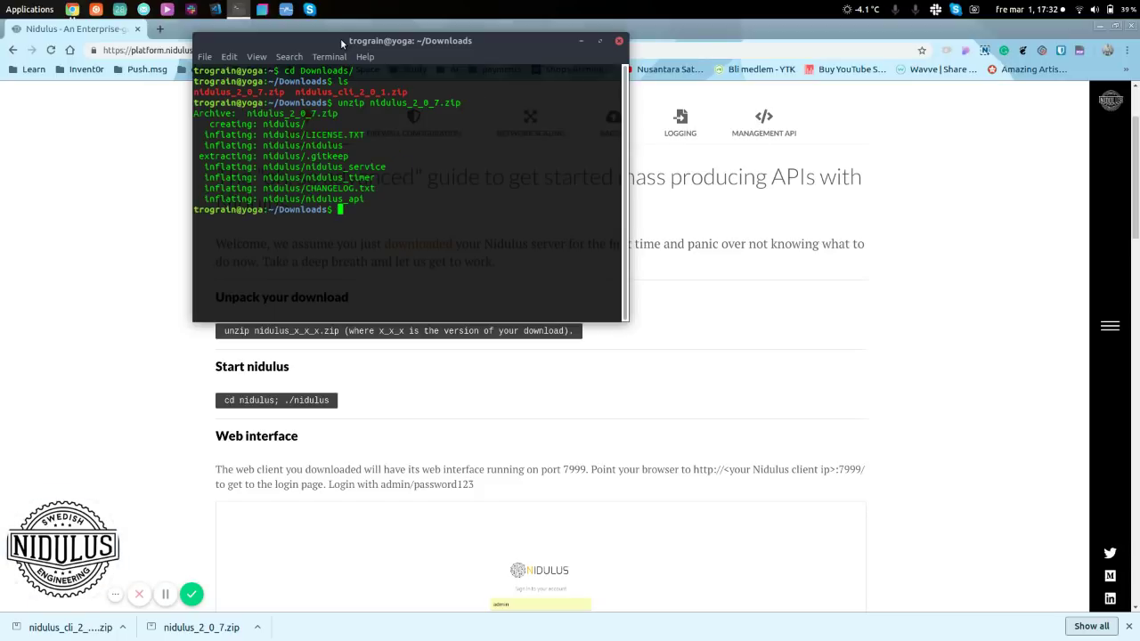
- Enter the nidulus folder, list its files and run ./nidulus
type("cd nidulus/")
key("Return")
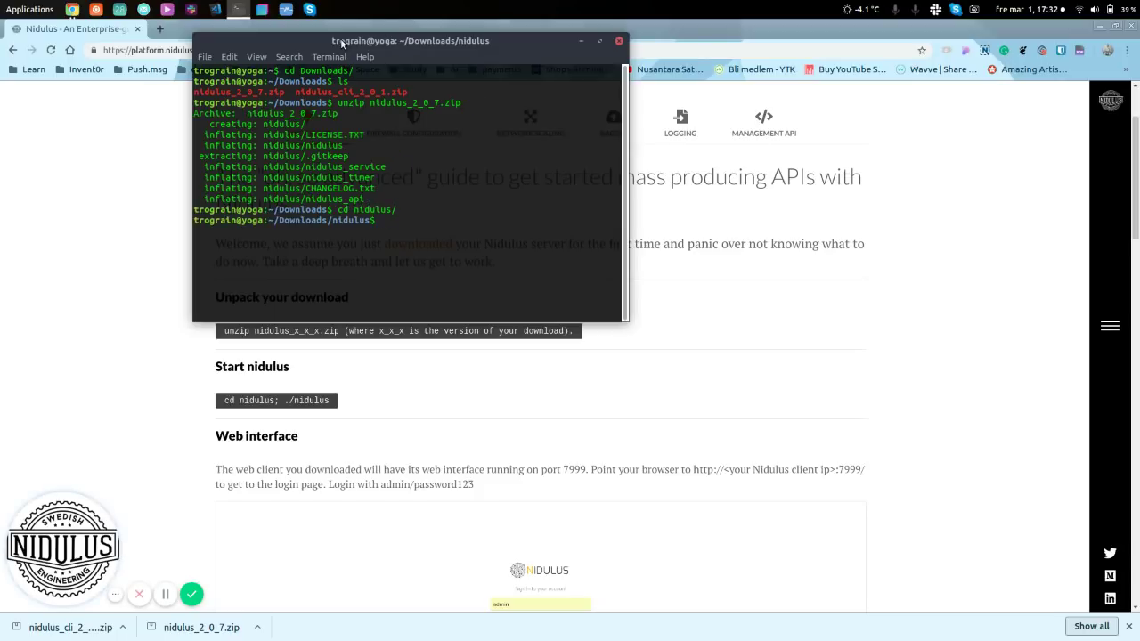
type("./nidulus")
key("BackSpace")
key("BackSpace")
key("BackSpace")
key("BackSpace")
key("BackSpace")
key("BackSpace")
key("BackSpace")
key("BackSpace")
key("BackSpace")
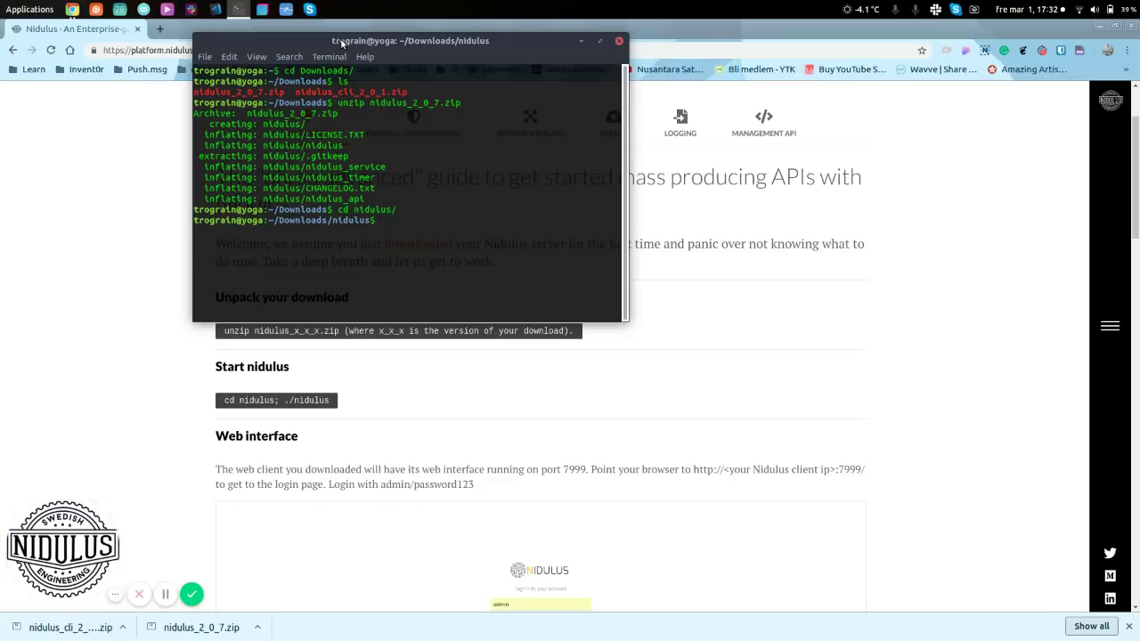
type("ls")
key("Return")
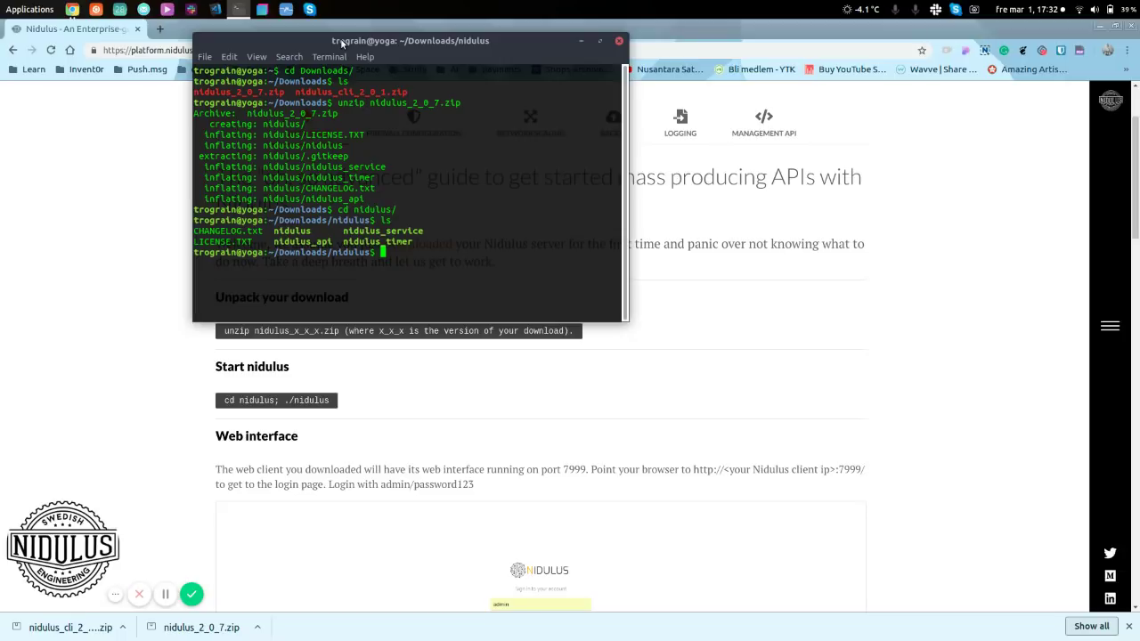
type("./nidulus")
key("Return")
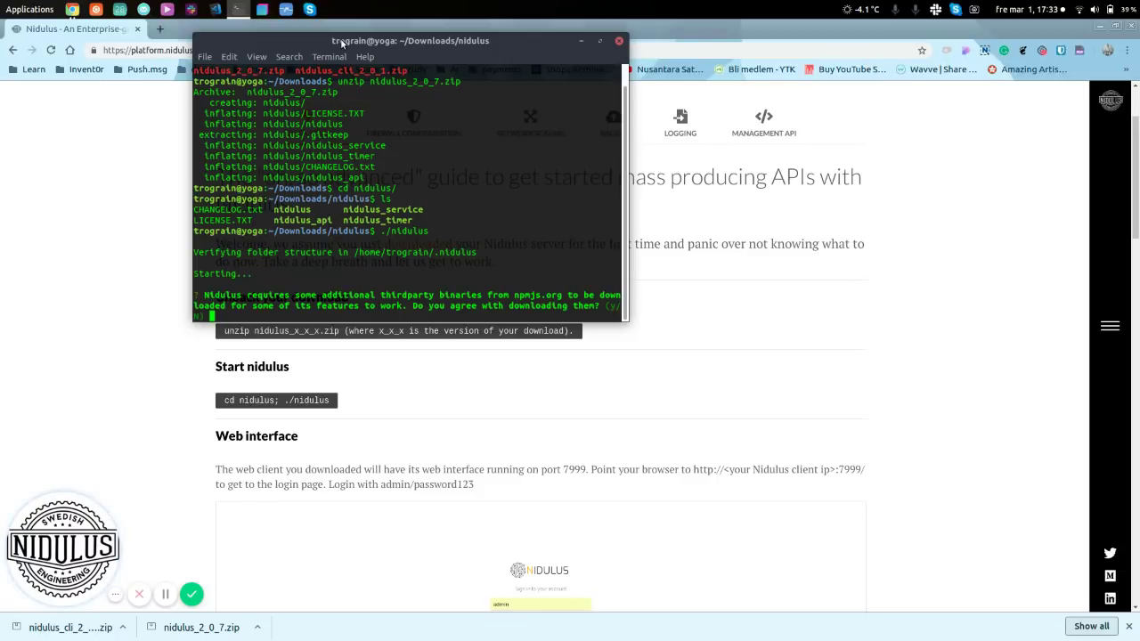
- Answer y to the third-party binaries prompt so the server starts on port 7734
type("y")
key("Return")
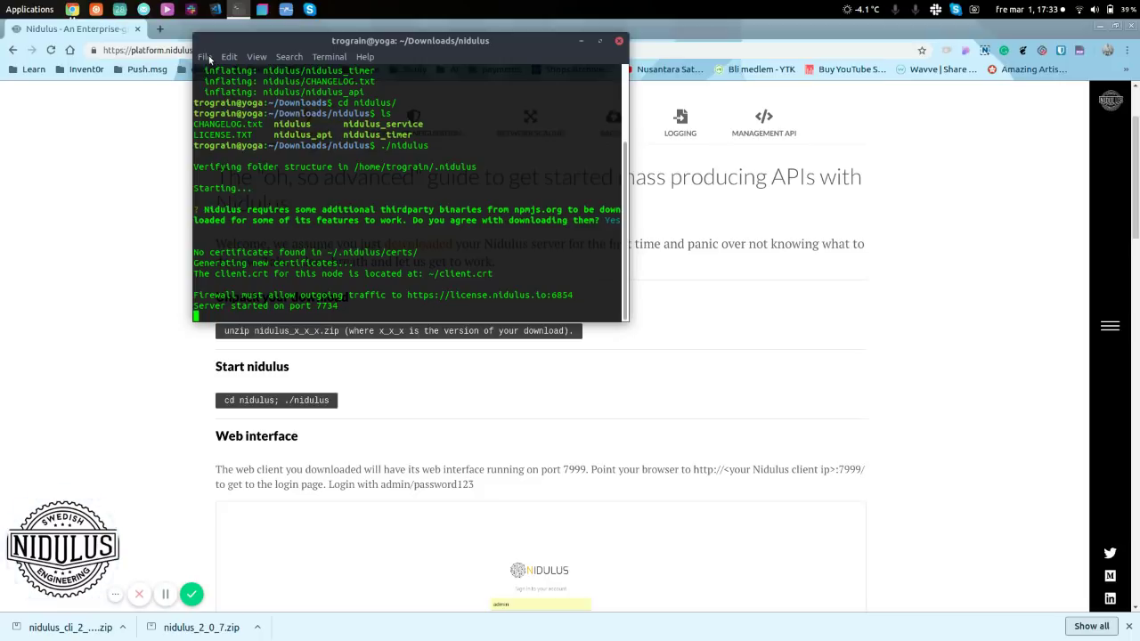
- Open a second terminal tab, go up to Downloads and list its contents
left_click(205, 57)
left_click(226, 75)
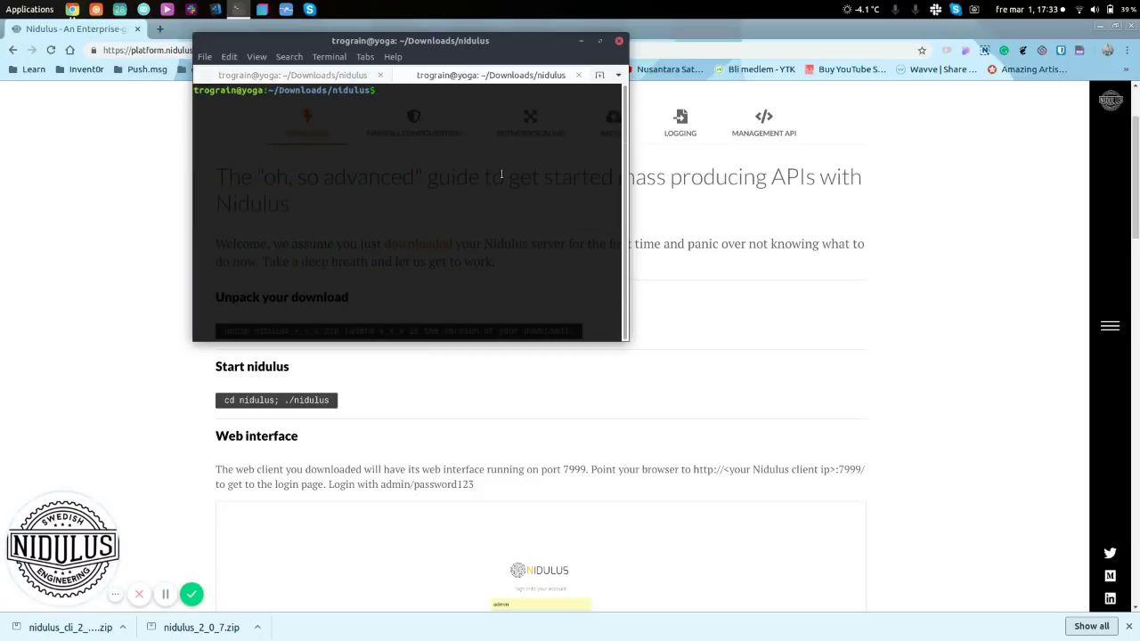
type("cd ..")
key("Return")
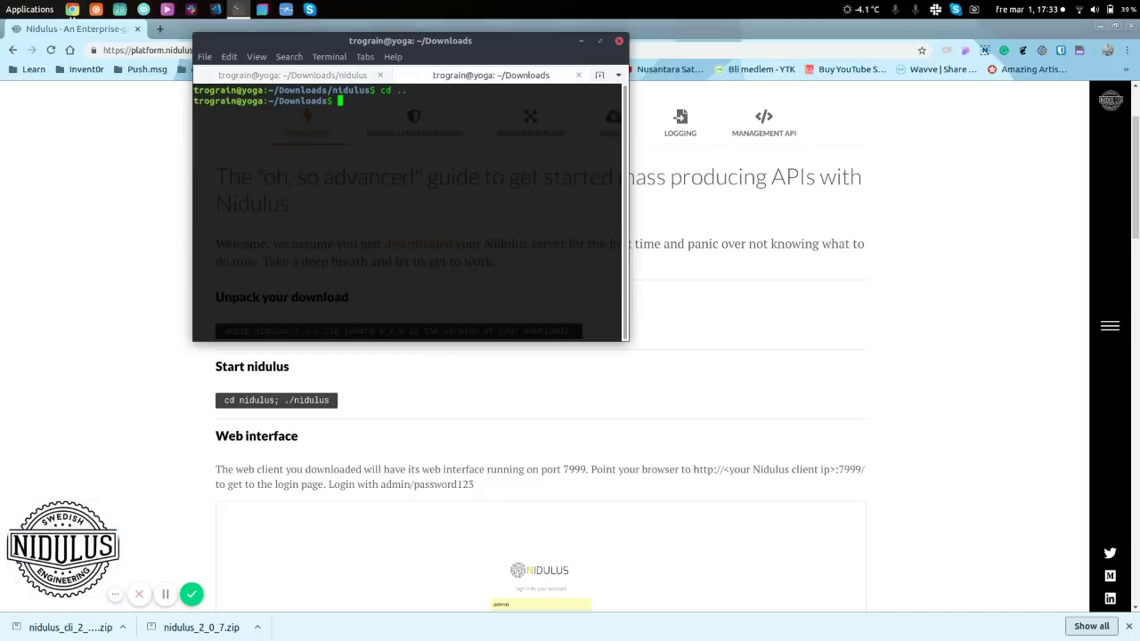
type("ls")
key("Return")
- Unzip the nidulus_cli_2_0_1.zip web client archive and list Downloads again
type("unz")
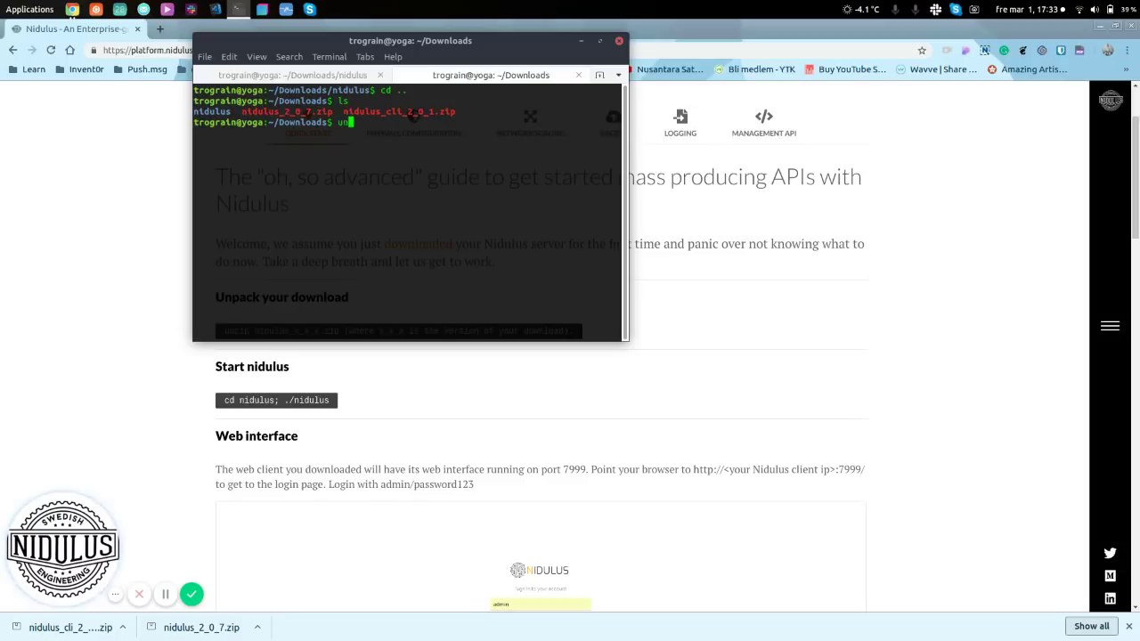
type("ip nidulus_")
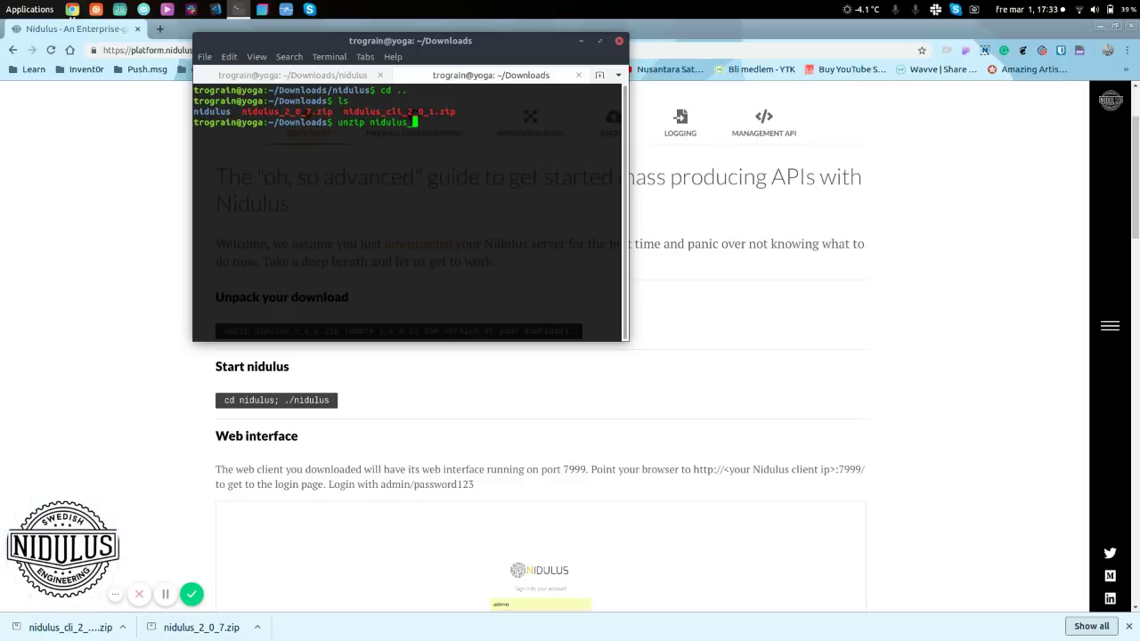
type("c")
key("Tab")
key("Return")
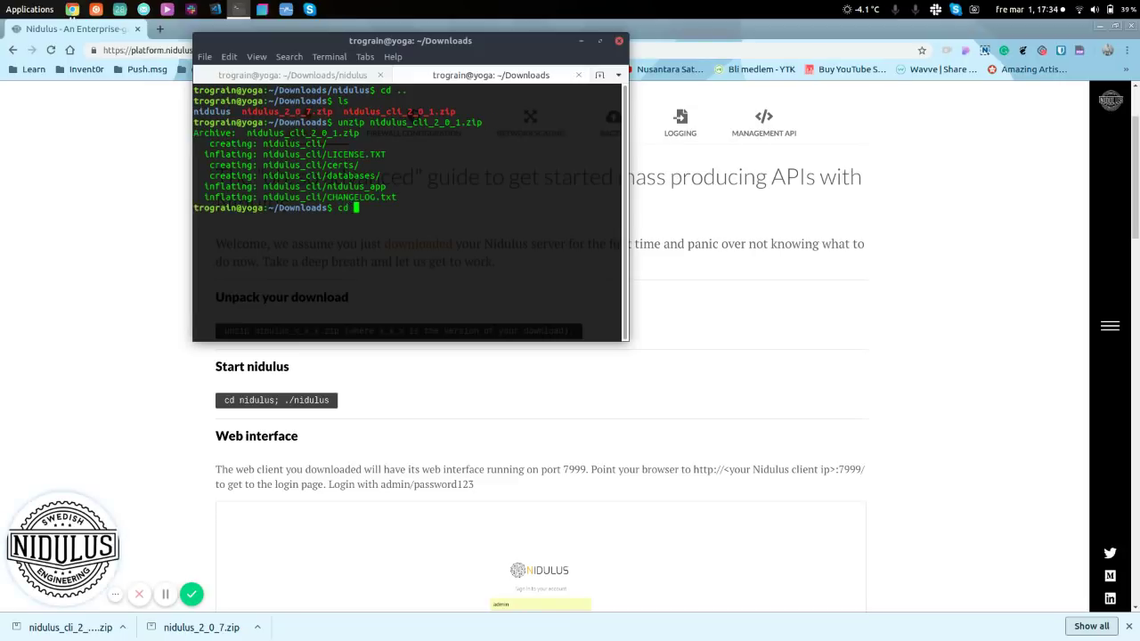
type("cd")
key("BackSpace")
key("BackSpace")
type("ls")
key("Return")
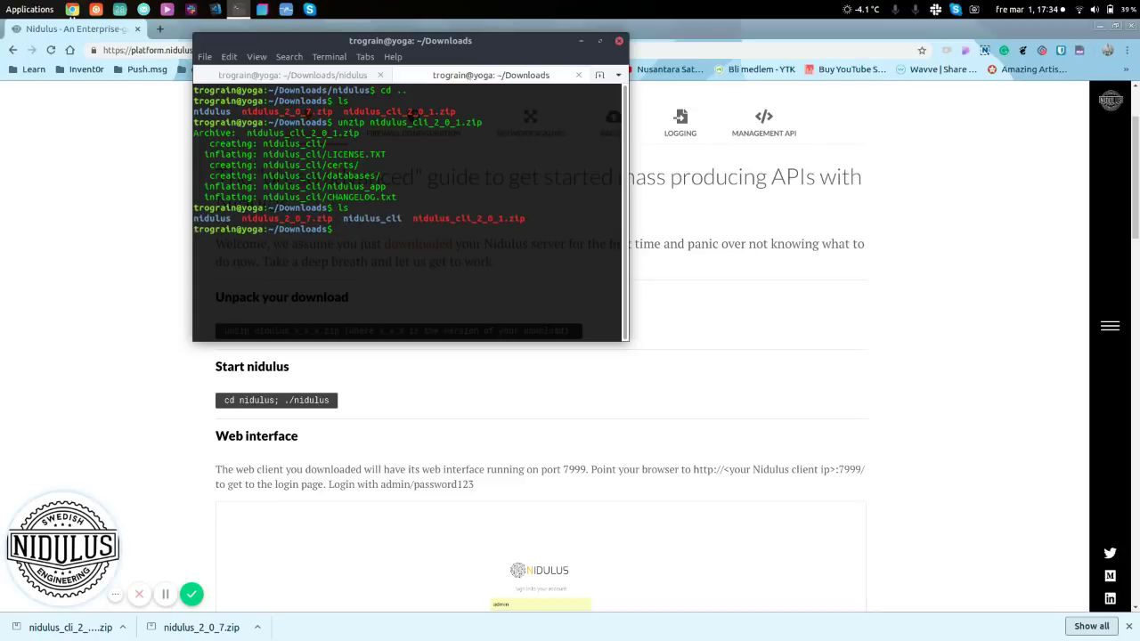
- Enter nidulus_cli and run ./nidulus_app to serve the web client on port 7999
type("cd nidulus")
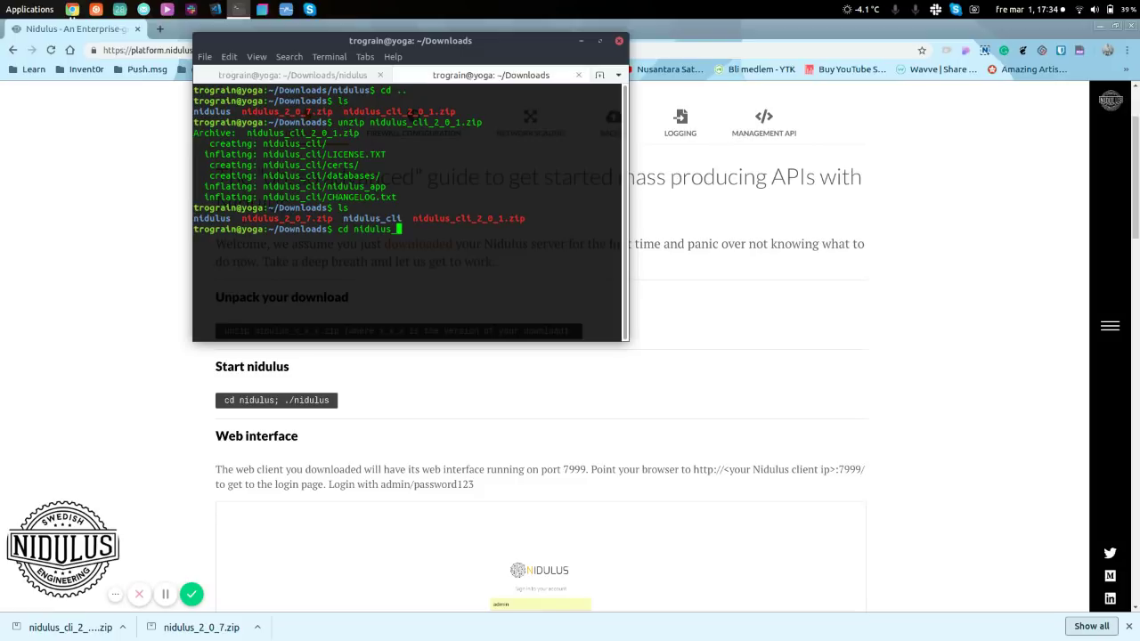
type("_")
key("Tab")
key("Return")
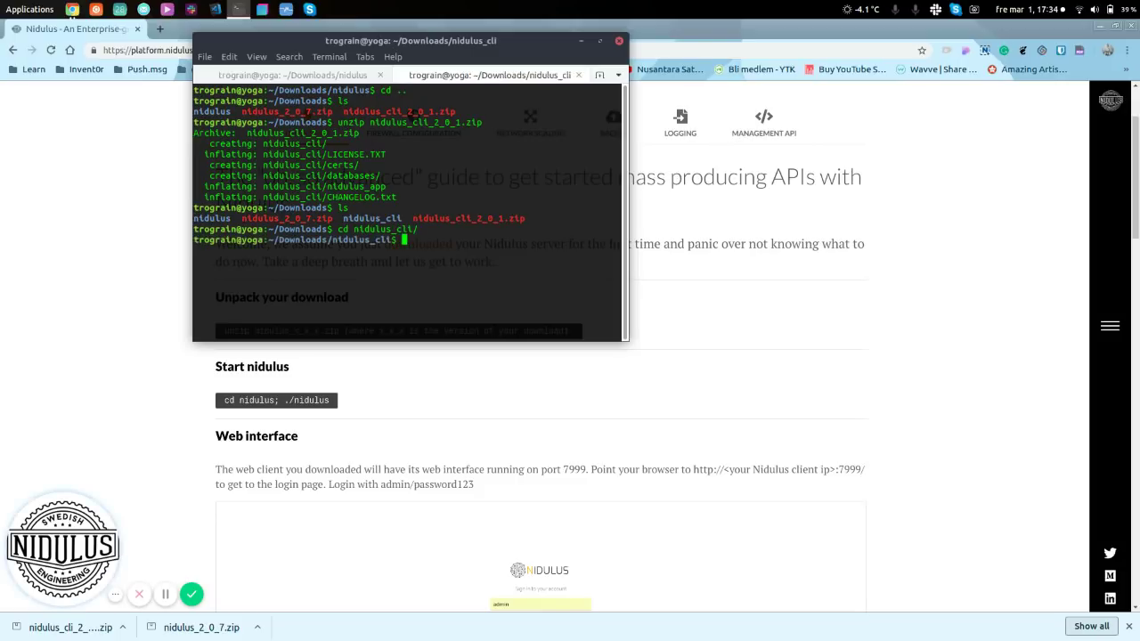
type("ls")
key("Return")
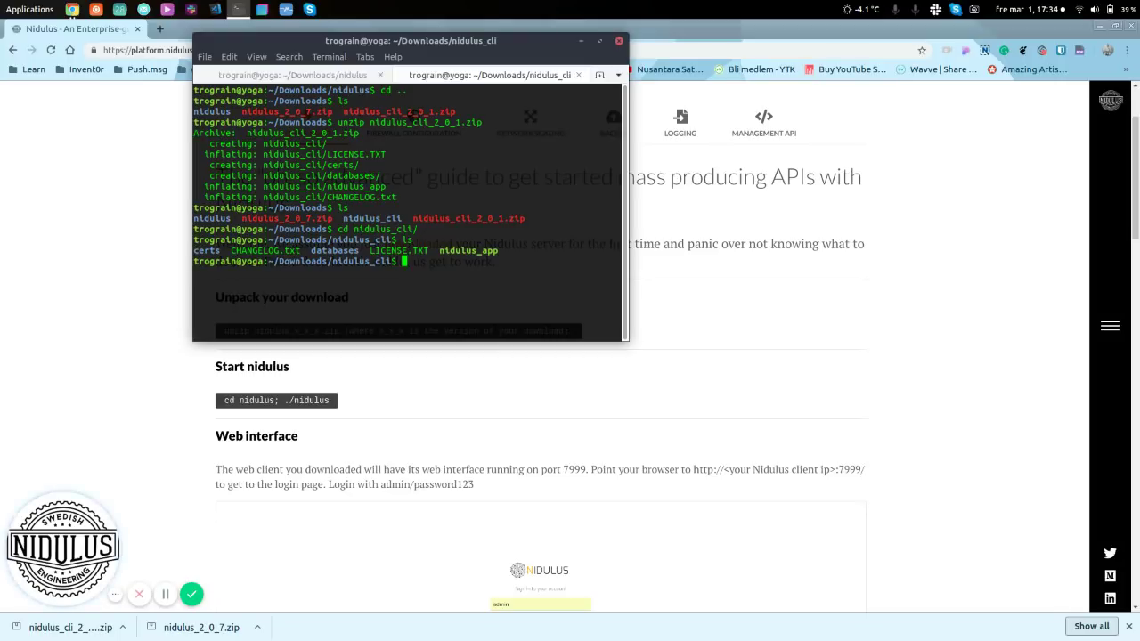
type("./")
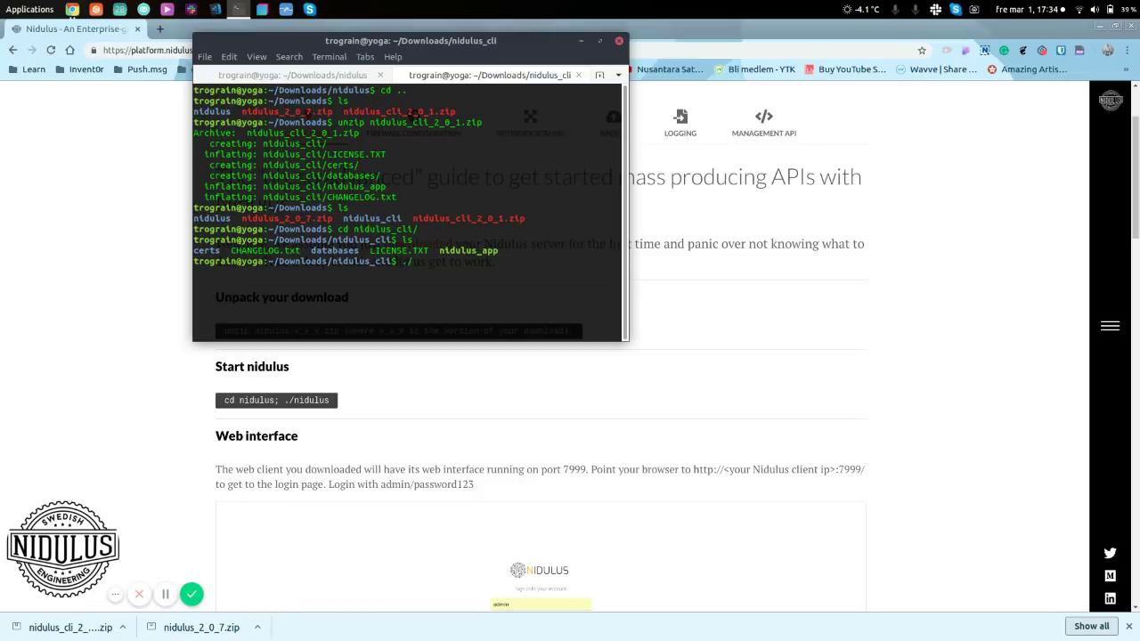
type("nidulus_app")
key("Return")
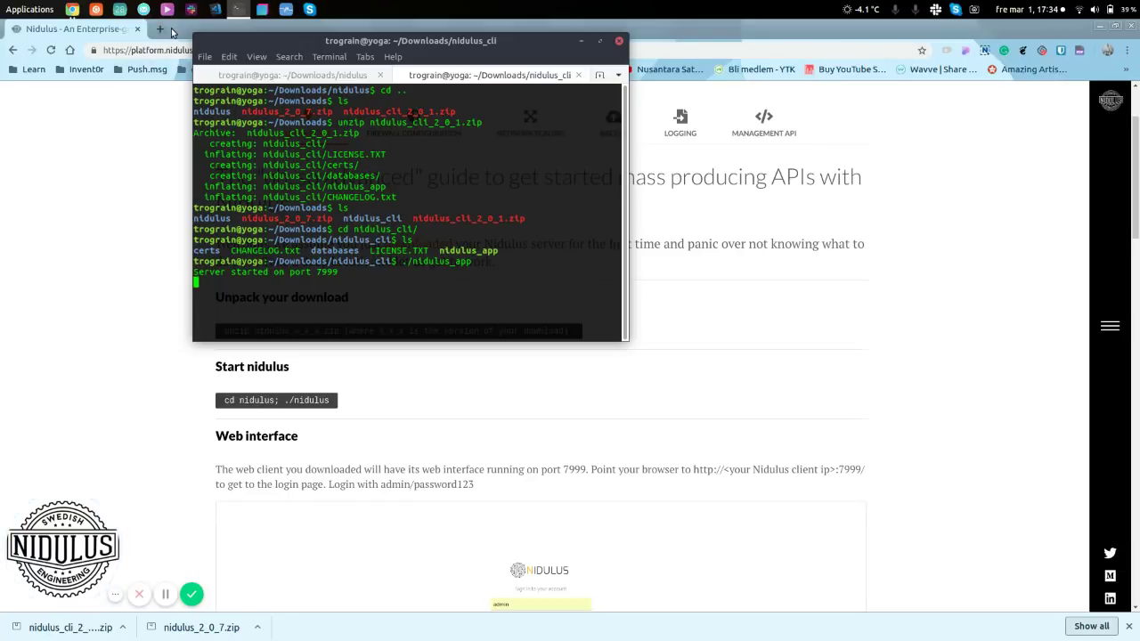
- In Chrome, open a new tab and go to localhost:7999
left_click(162, 33)
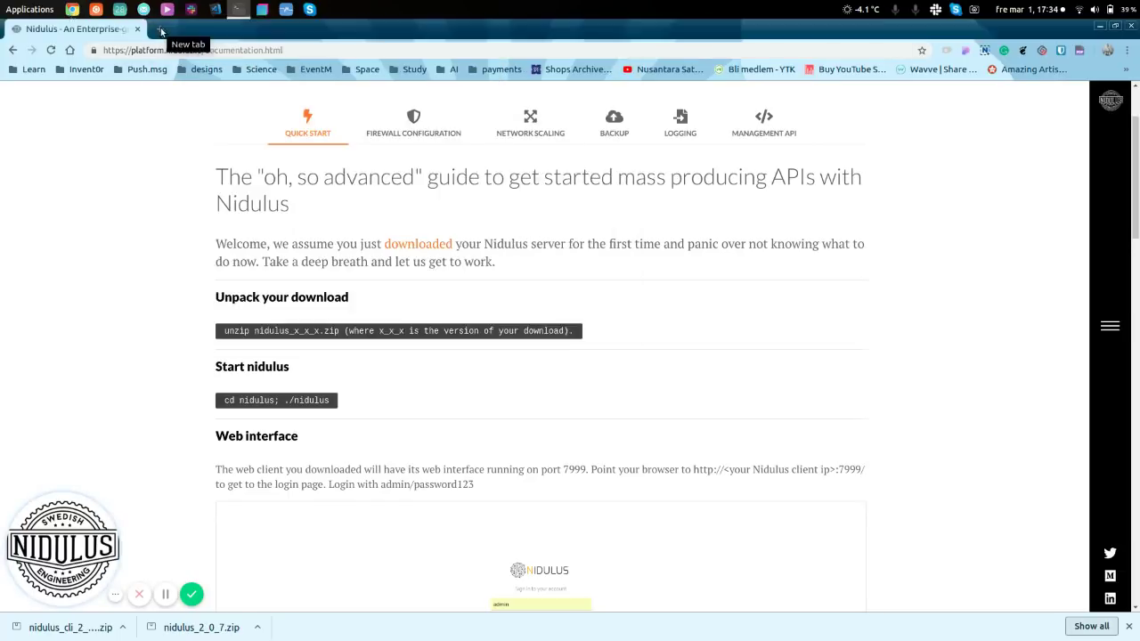
left_click(161, 32)
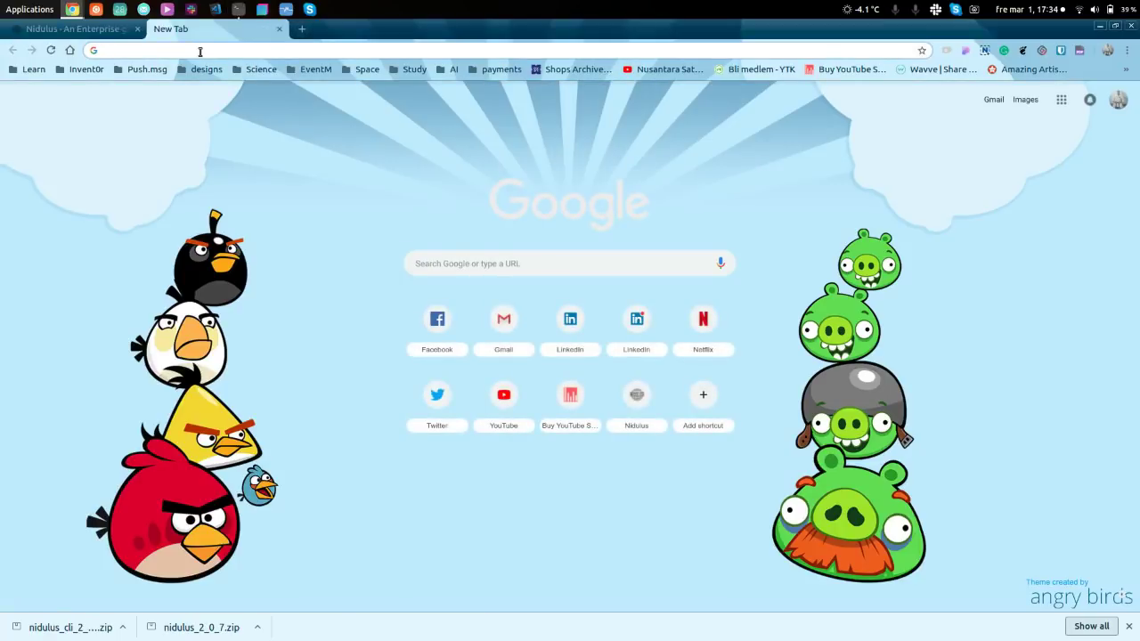
type("local")
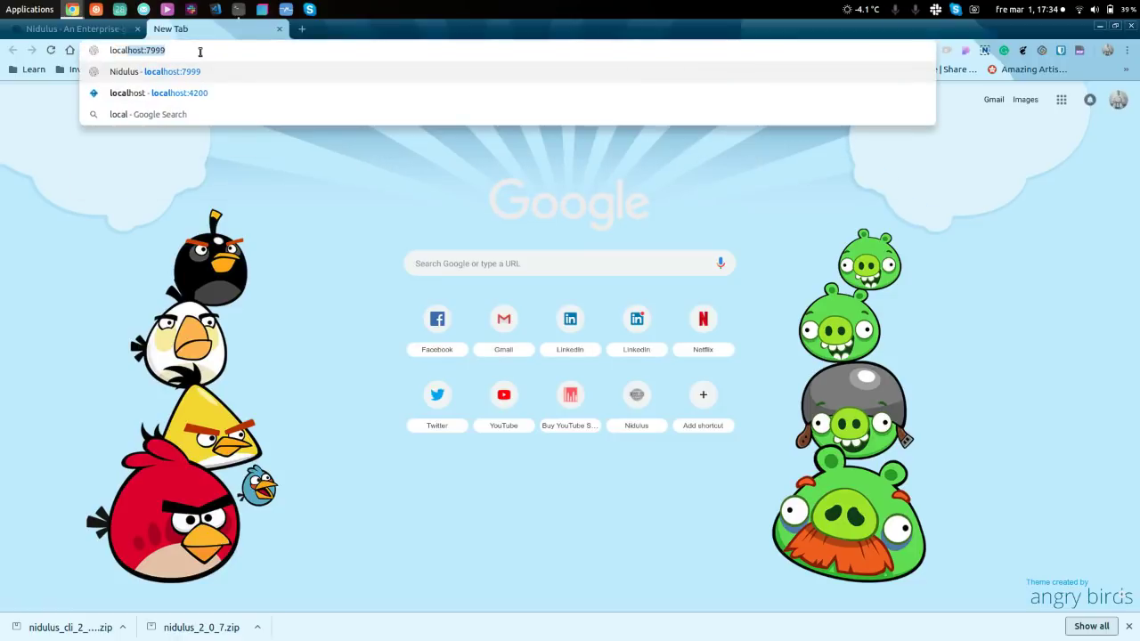
key("End")
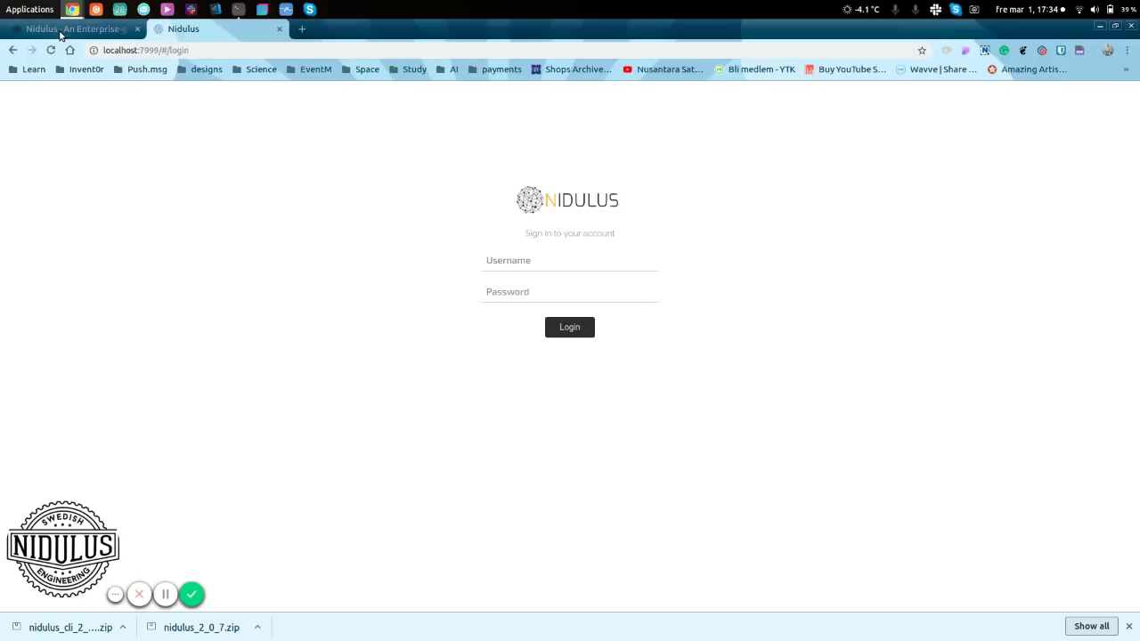
left_click(76, 38)
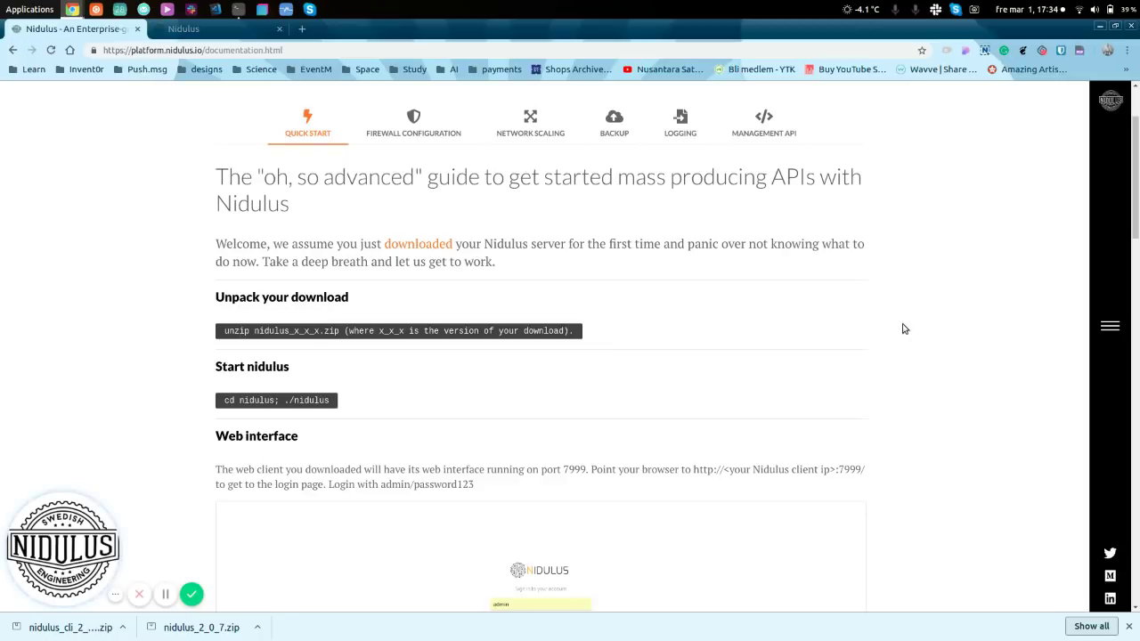
scroll(936, 331, "down", 3)
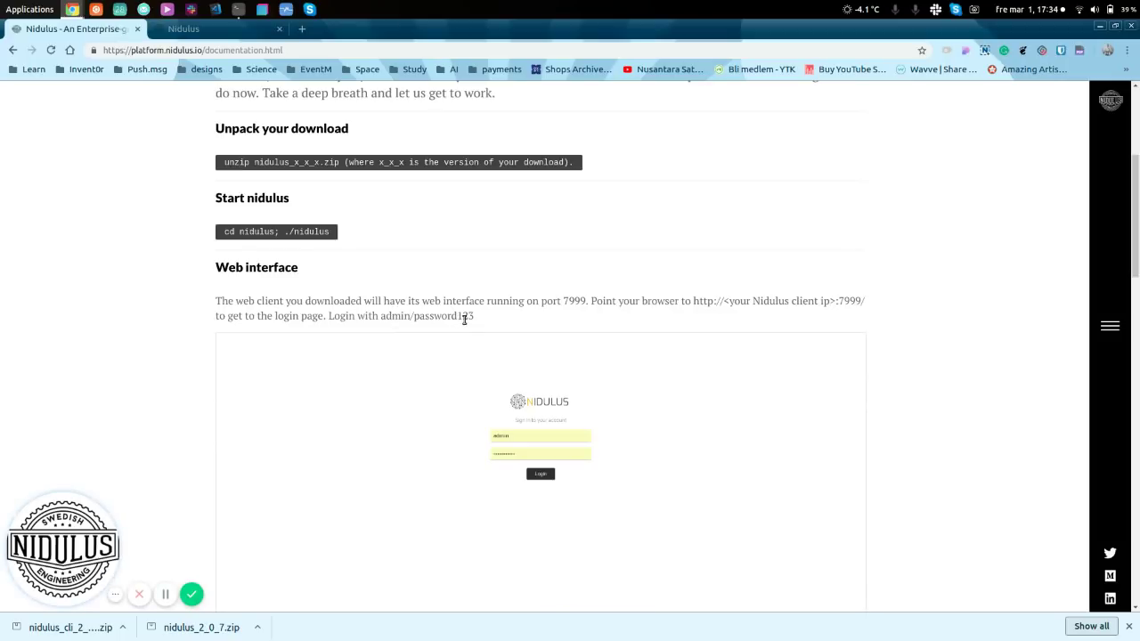
- Log in to the local web client with the admin username and its password
left_click(232, 35)
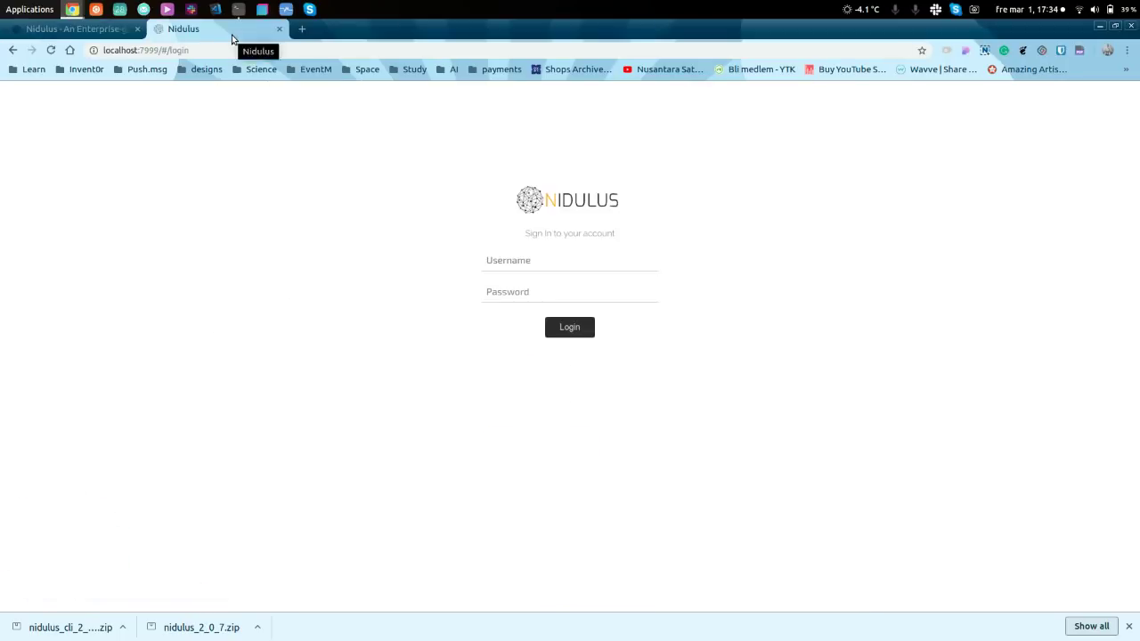
left_click(536, 261)
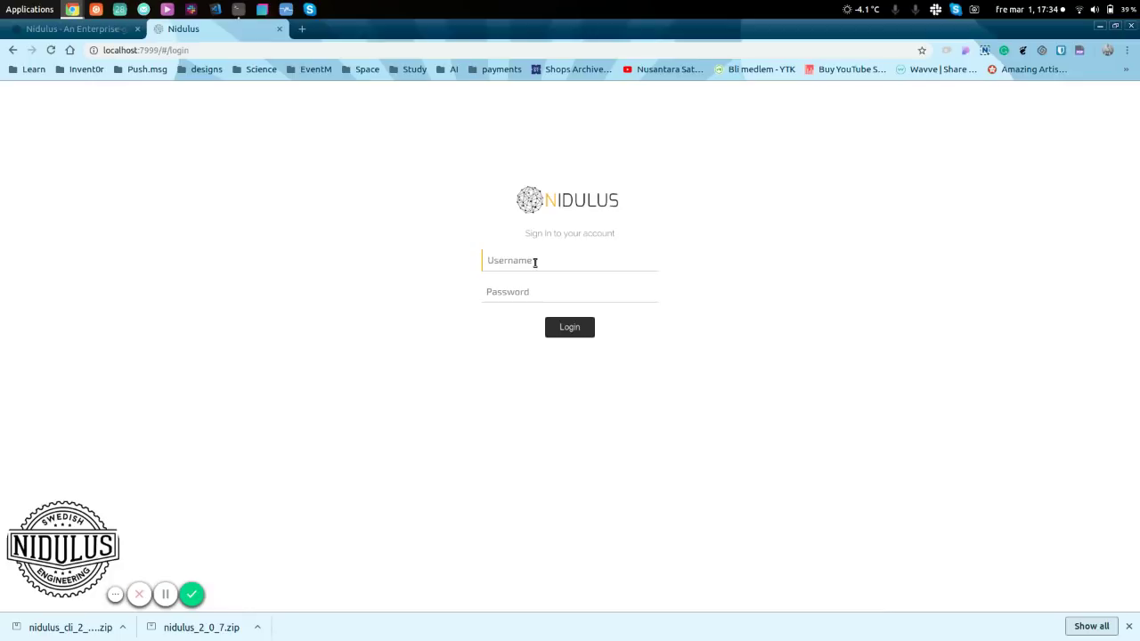
type("admin")
key("Tab")
type("password123")
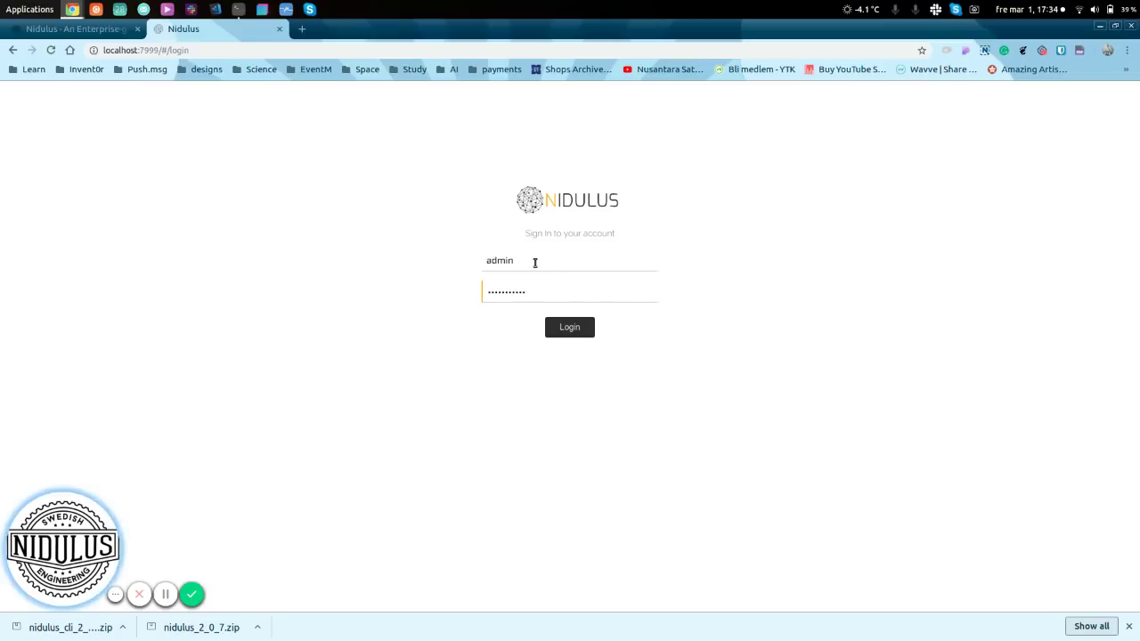
left_click(564, 331)
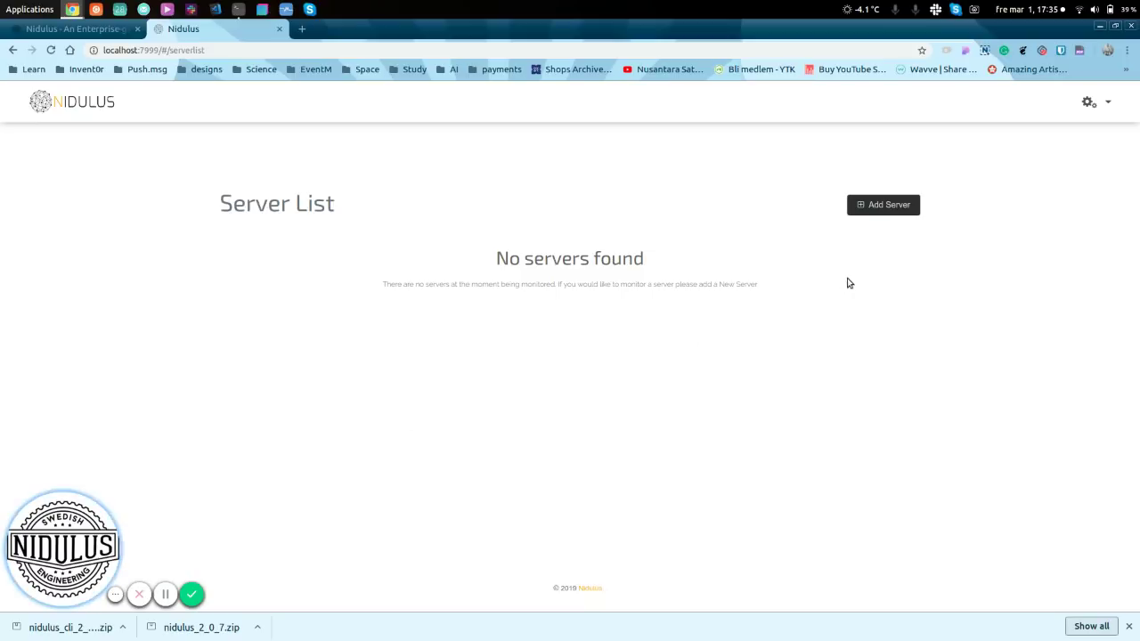
- Fill a new server entry: name 'Tessting Awesomeness', IP localhost, certificate client.crt
left_click(889, 206)
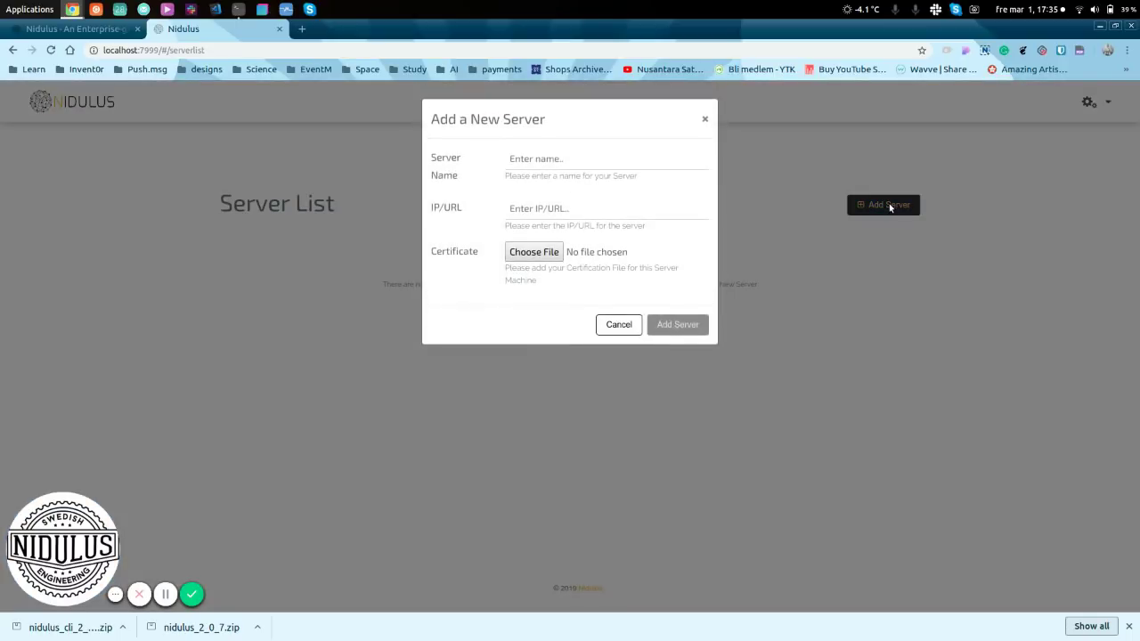
left_click(542, 155)
type("localhost")
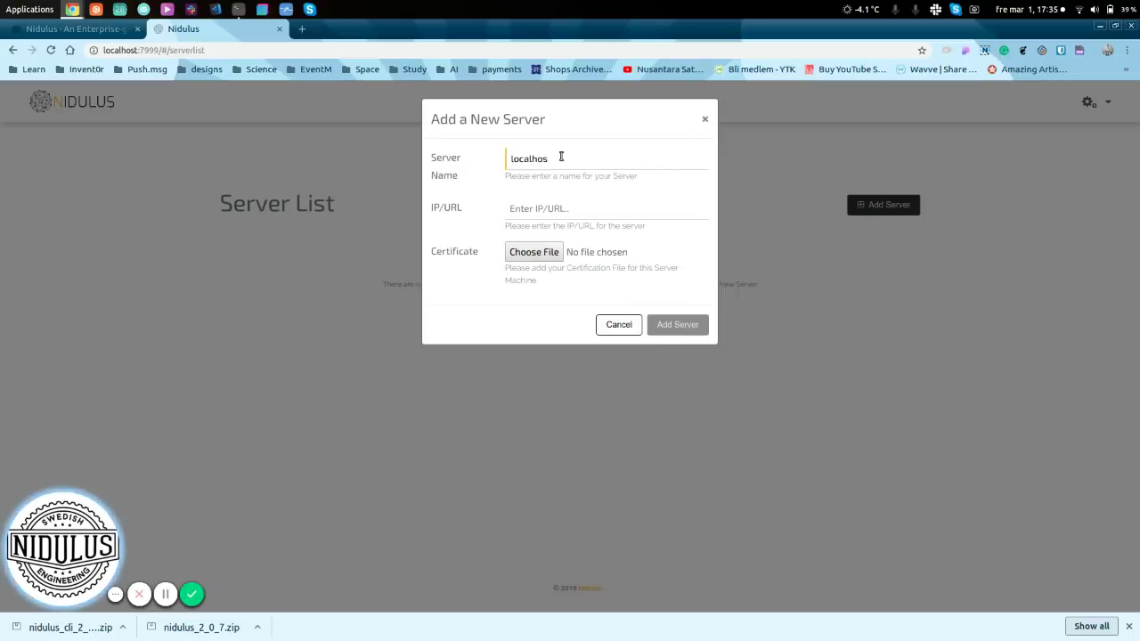
key("BackSpace")
key("BackSpace")
key("BackSpace")
key("BackSpace")
key("BackSpace")
key("BackSpace")
key("BackSpace")
key("BackSpace")
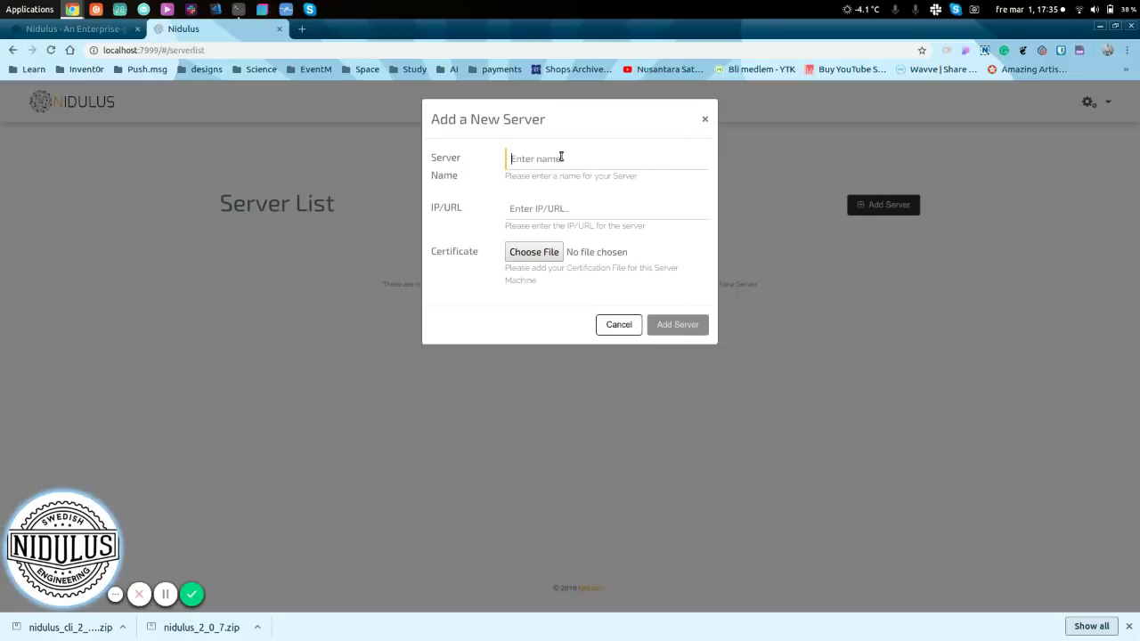
type("Tes")
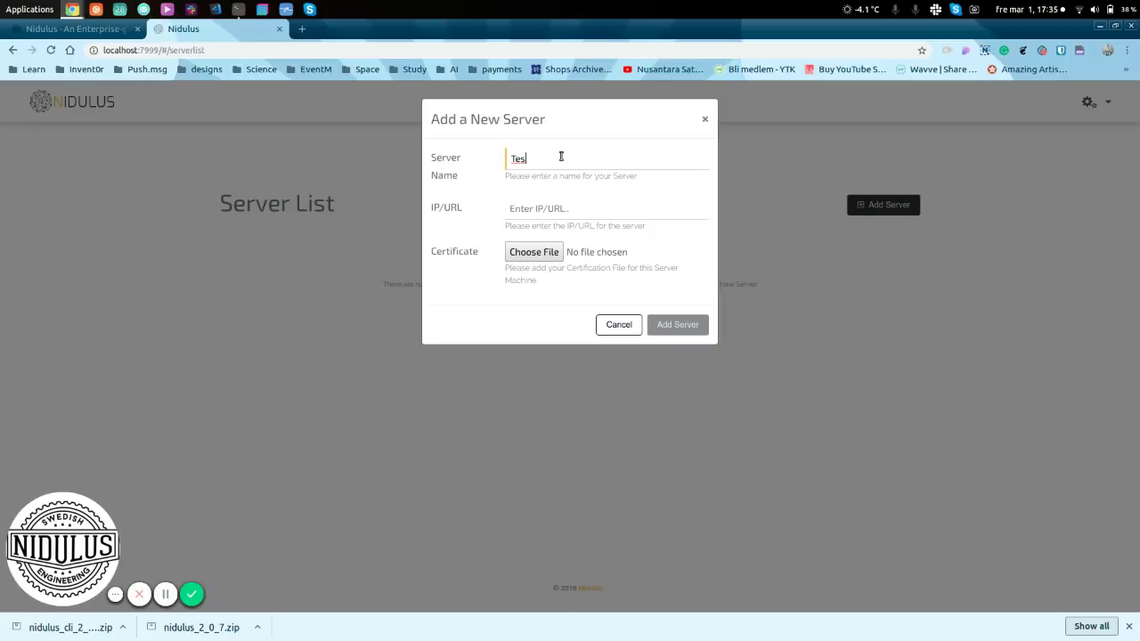
type("sting ")
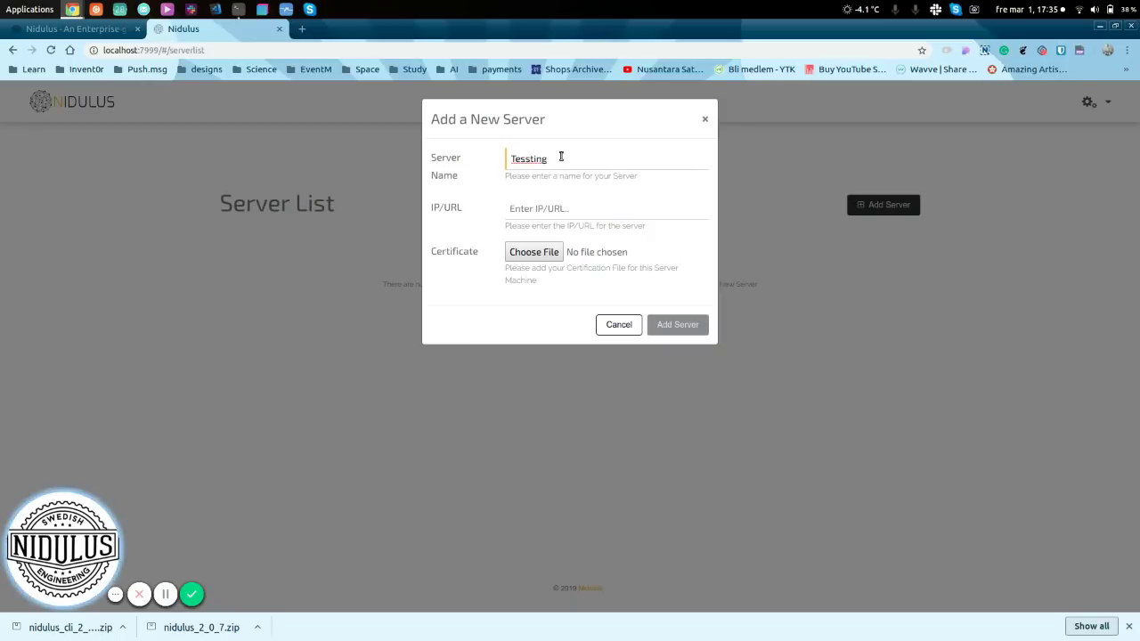
type("Awesomene")
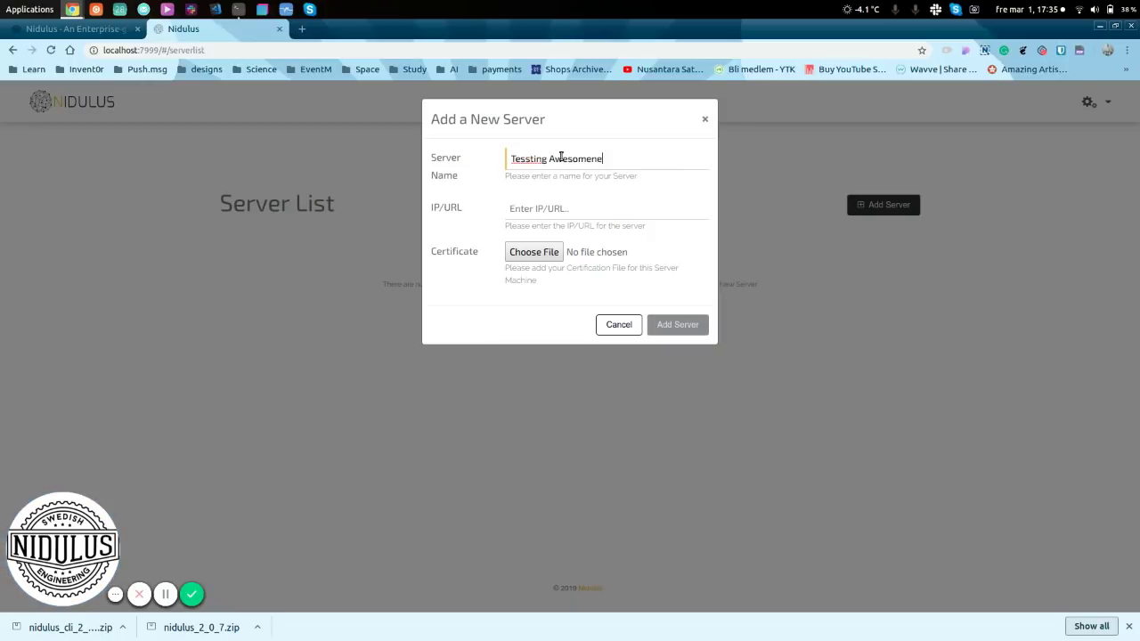
type("ss")
left_click(579, 202)
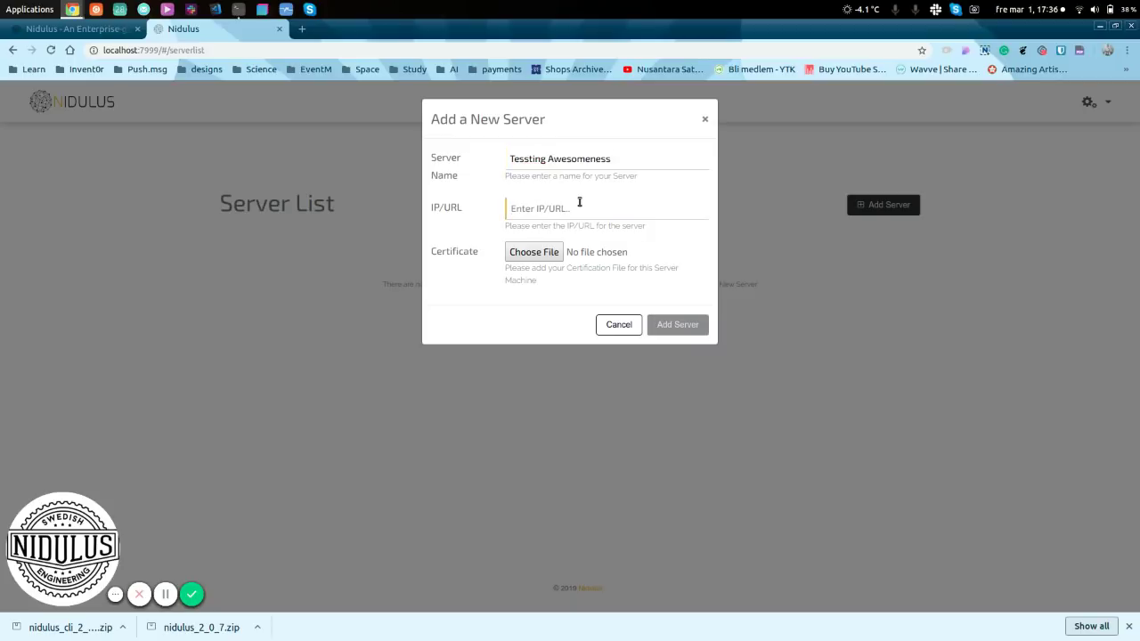
type("localhost")
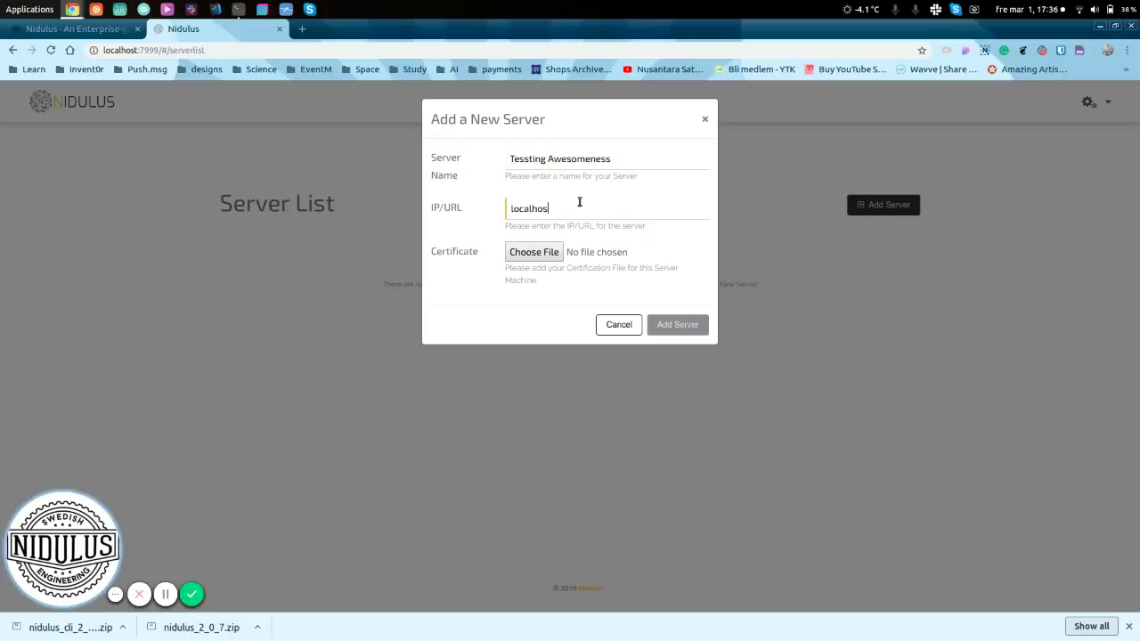
left_click(532, 256)
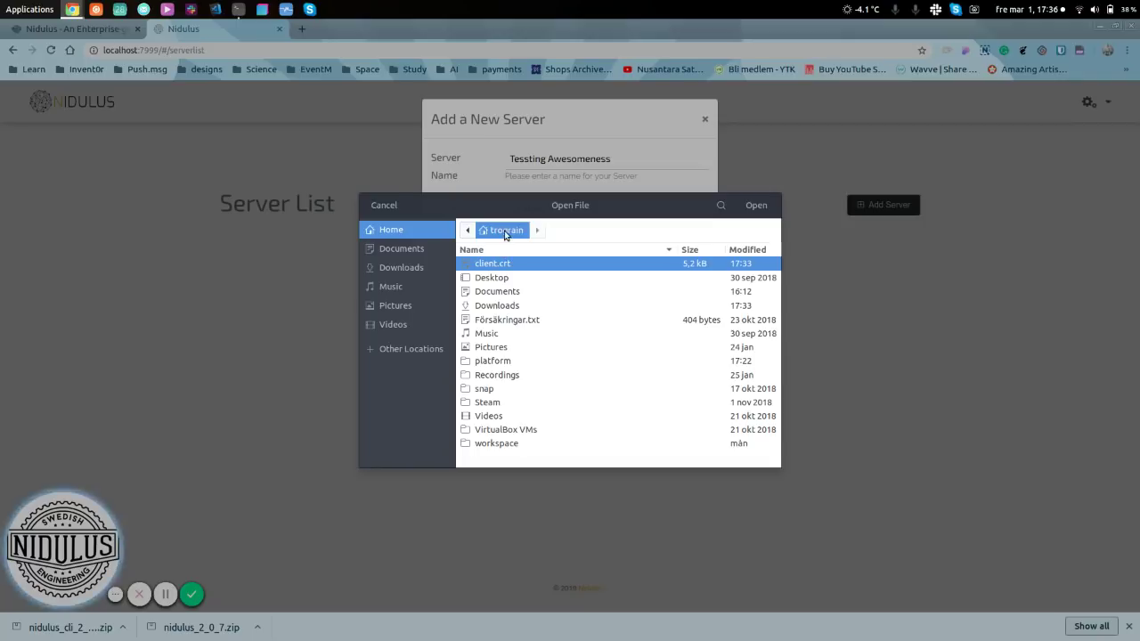
left_click(756, 207)
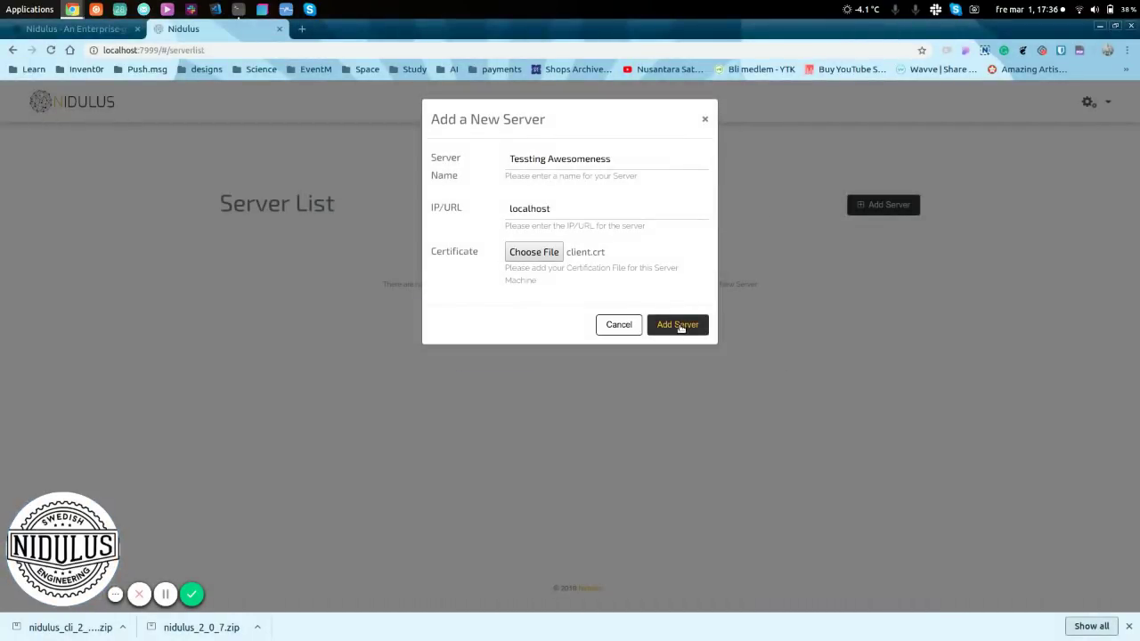
- Save the Tessting Awesomeness server and open its Edit Server dialog
left_click(677, 326)
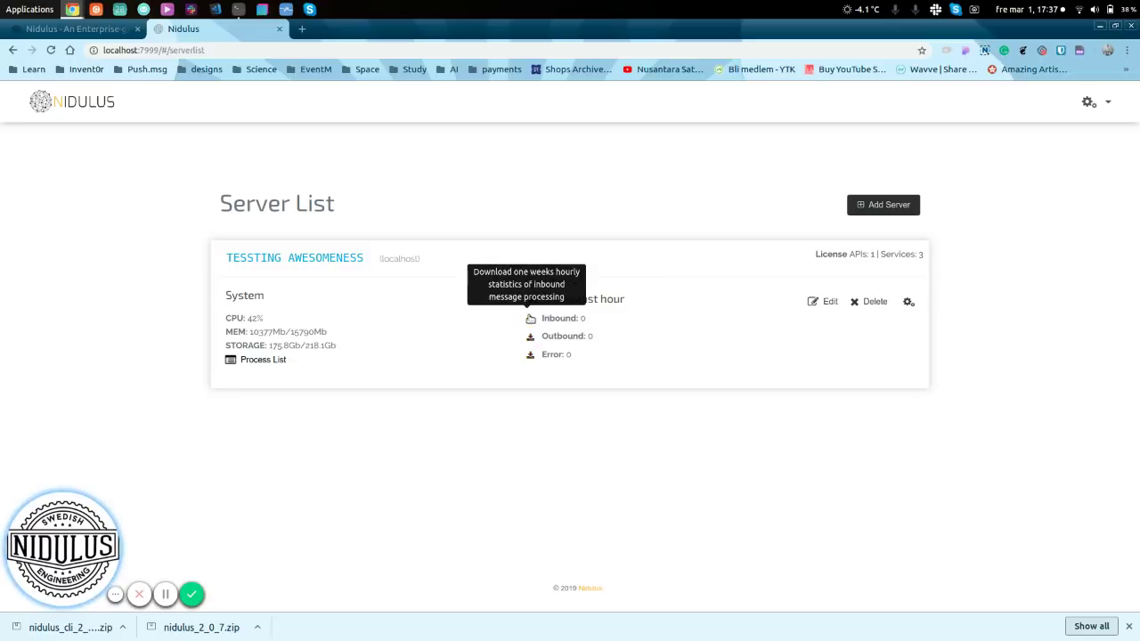
left_click(824, 301)
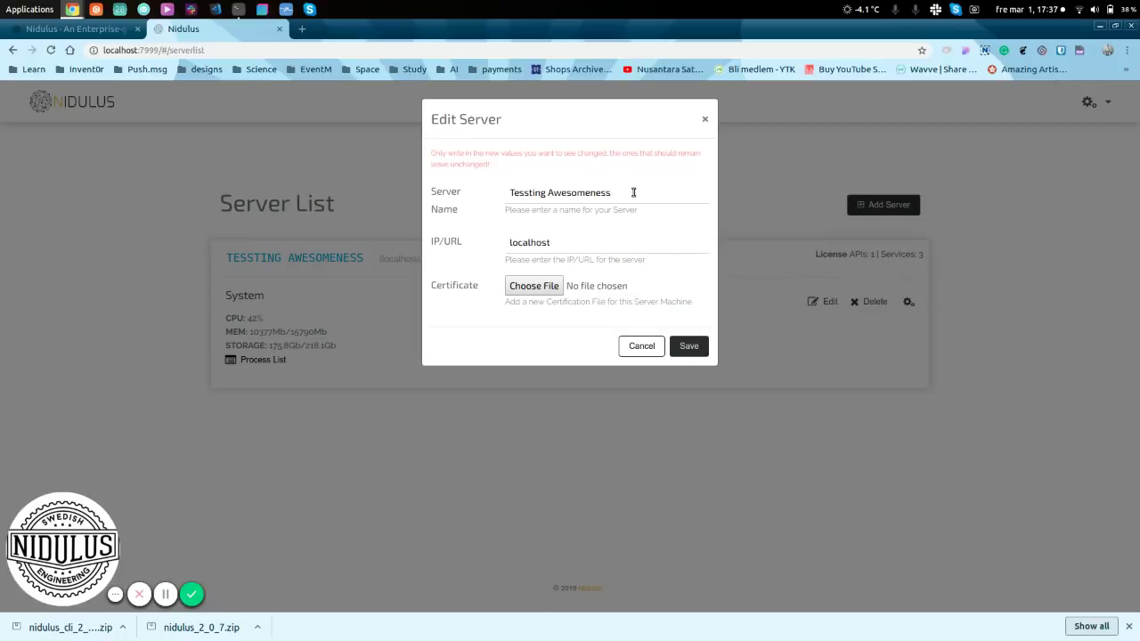
- Close the Edit Server dialog without saving, returning to the Tessting Awesomeness server card
left_click(705, 118)
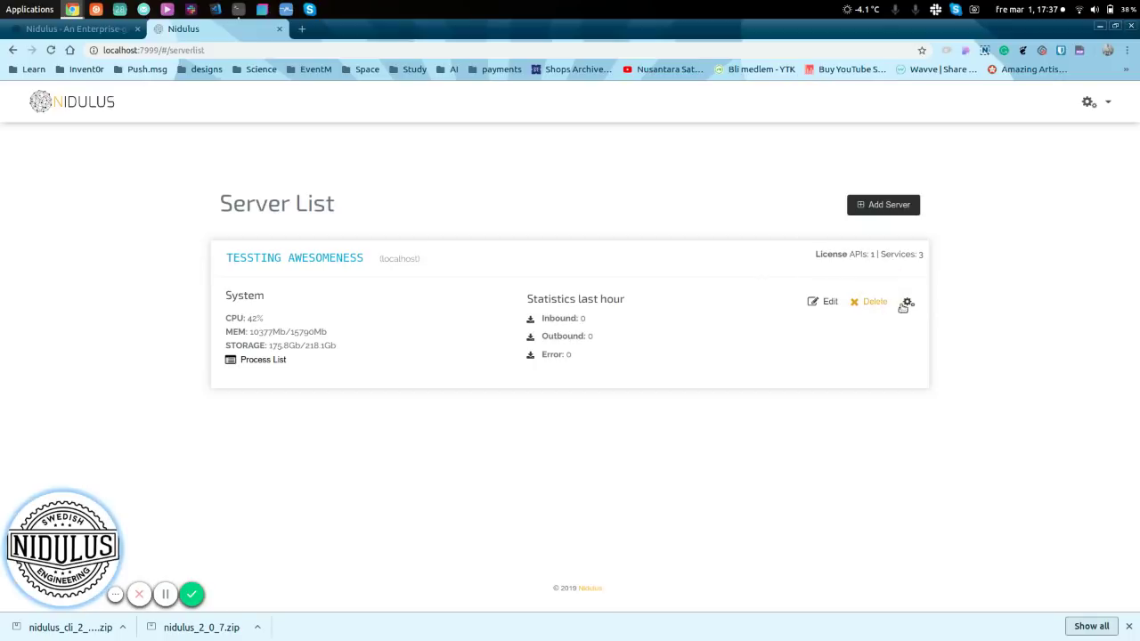
left_click(907, 304)
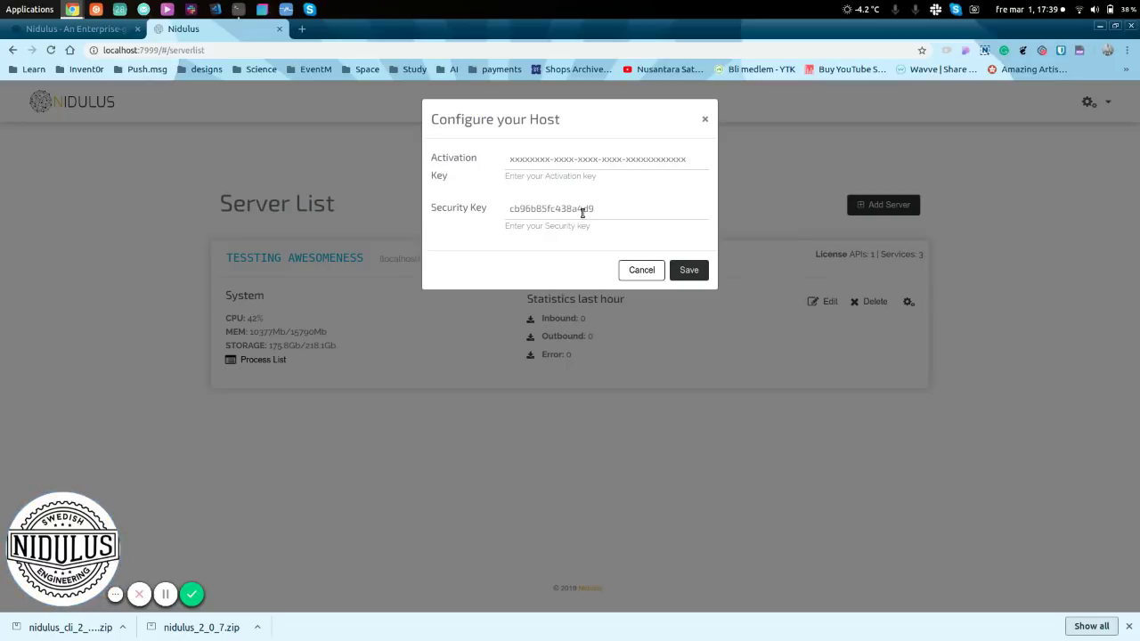
left_click(706, 121)
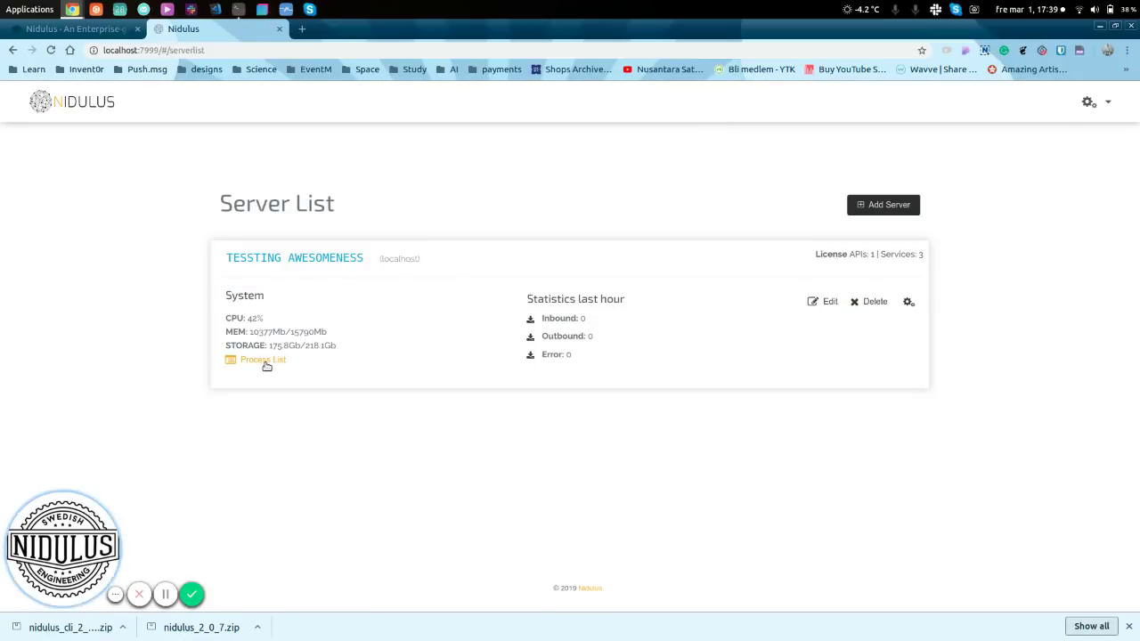
- Open the Tessting Awesomeness process page, view the Add new API form, then dismiss it
left_click(264, 361)
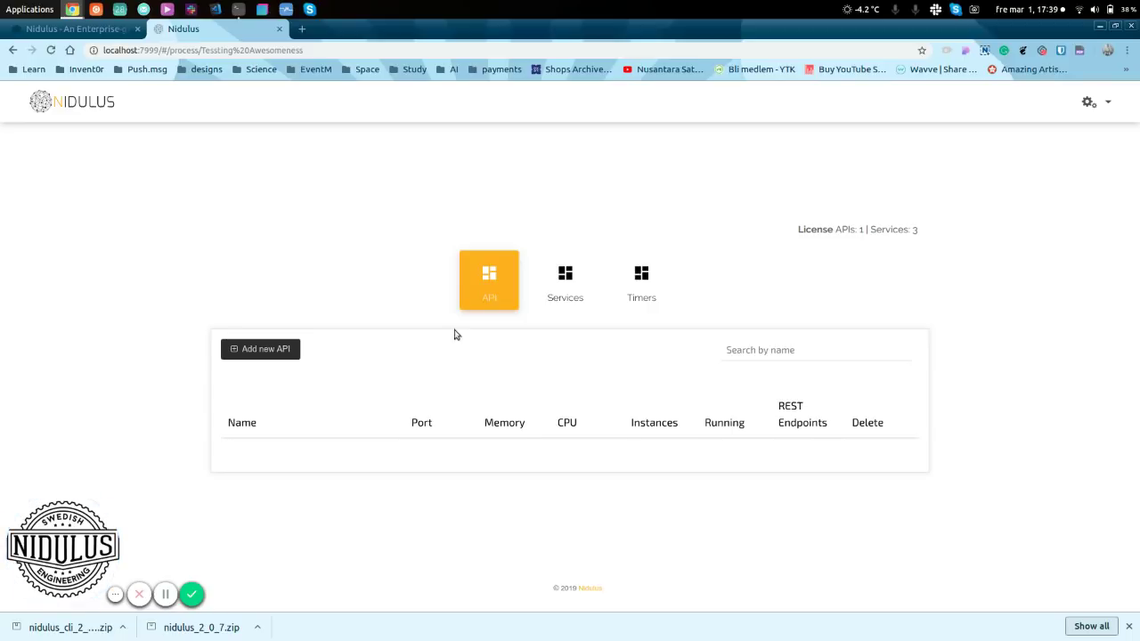
left_click(276, 354)
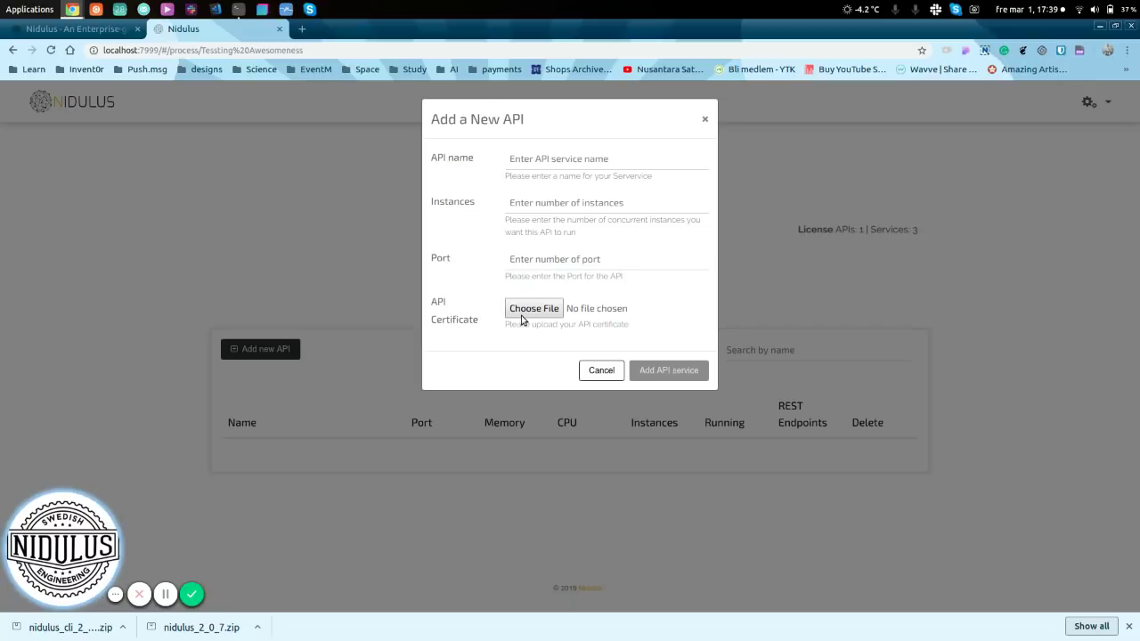
left_click(592, 370)
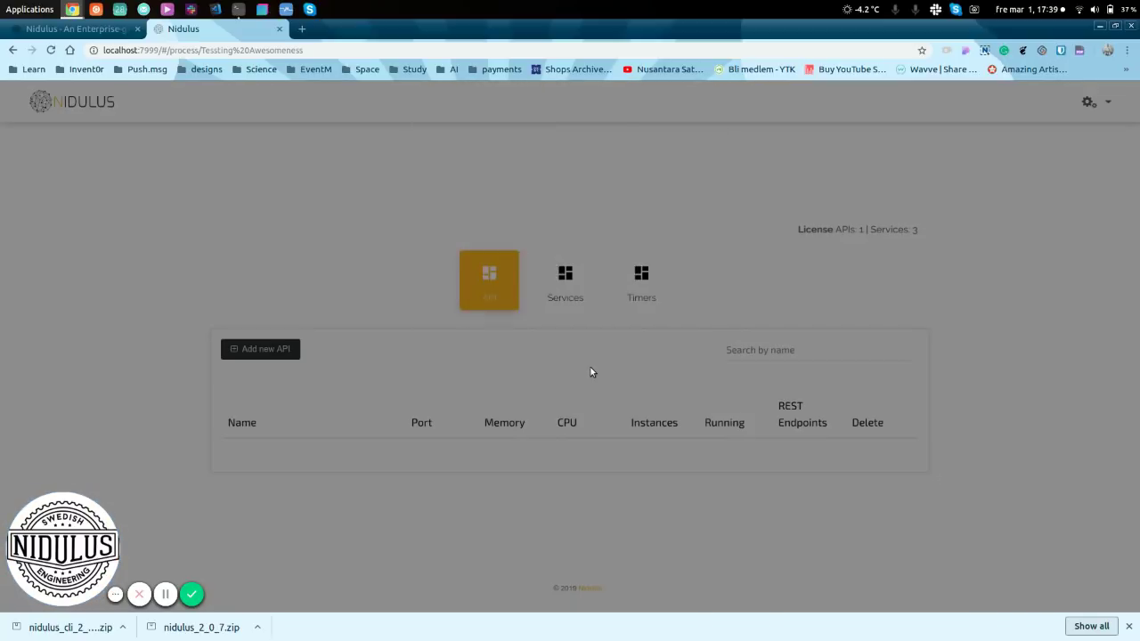
left_click(564, 282)
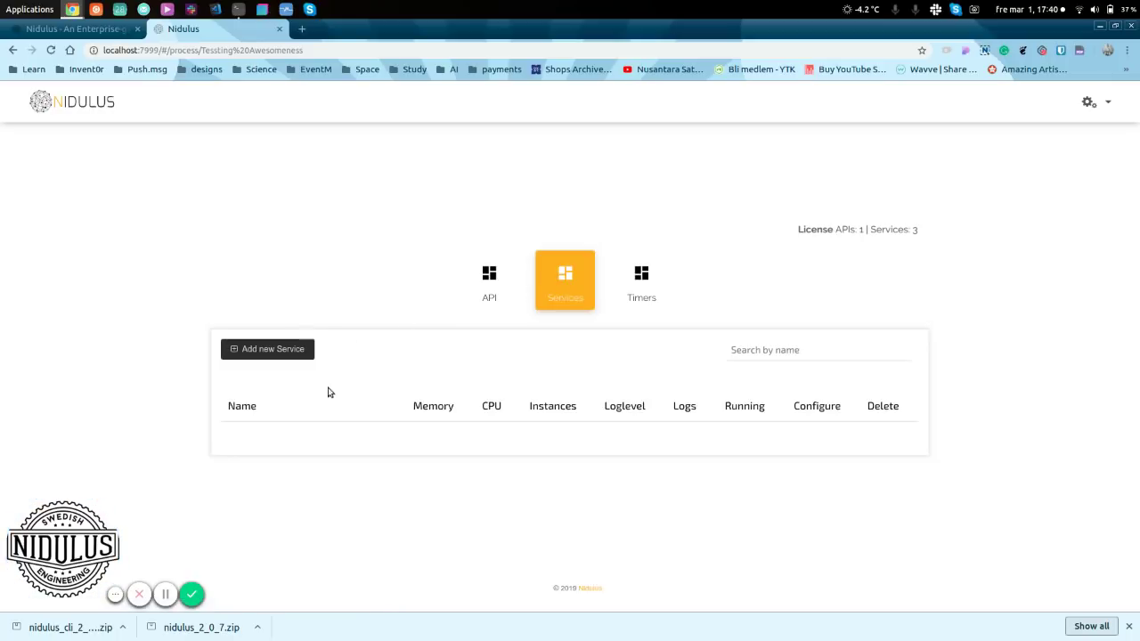
left_click(270, 356)
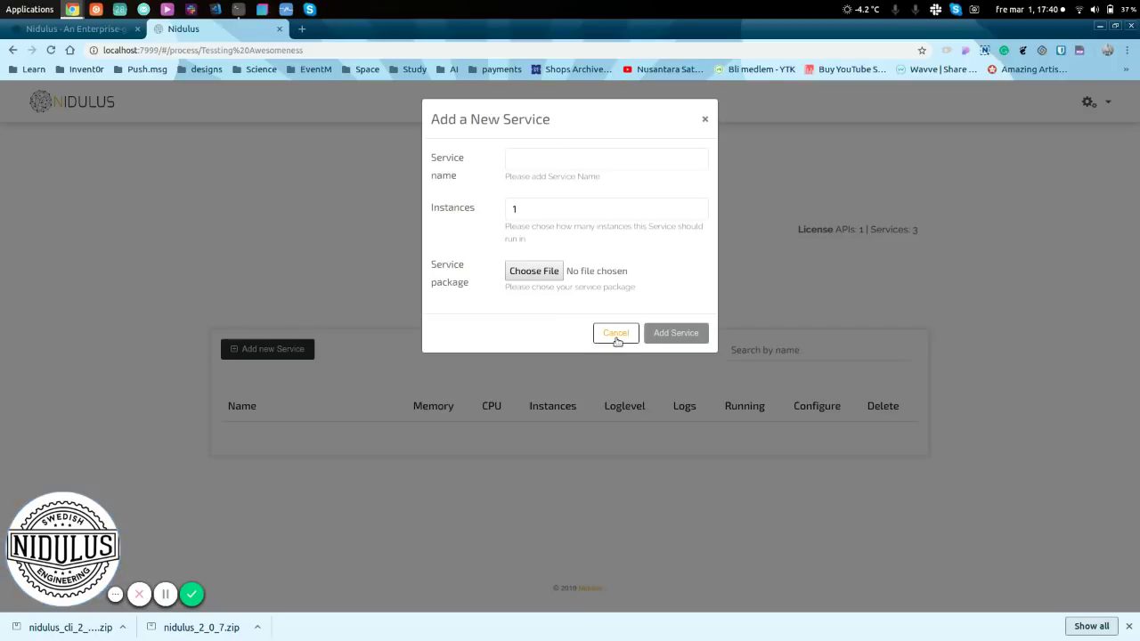
left_click(616, 336)
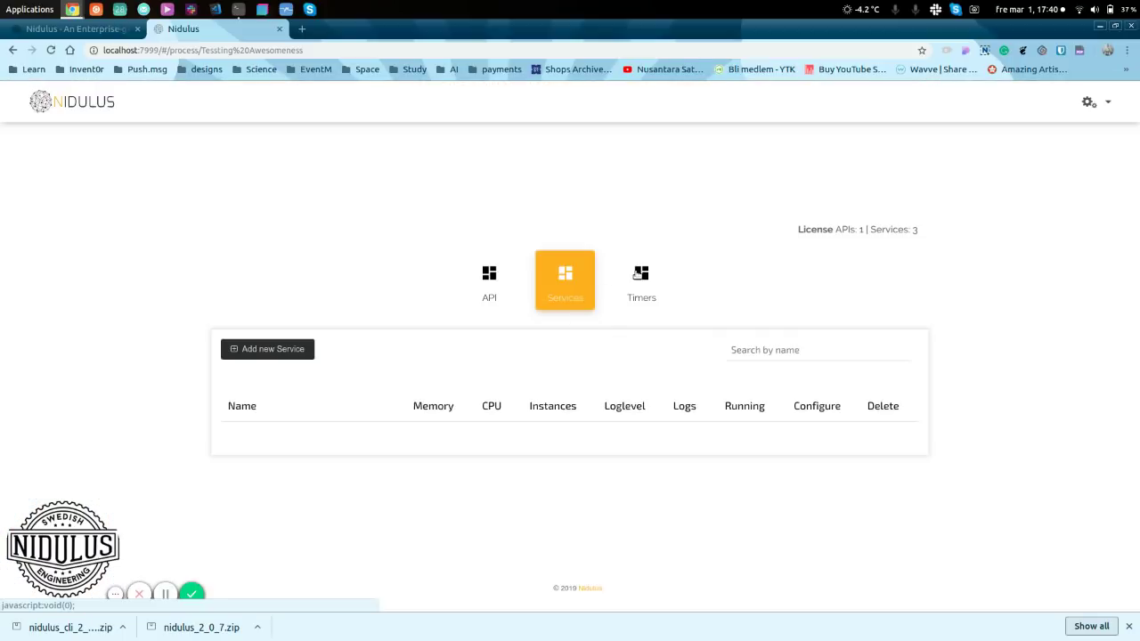
left_click(637, 274)
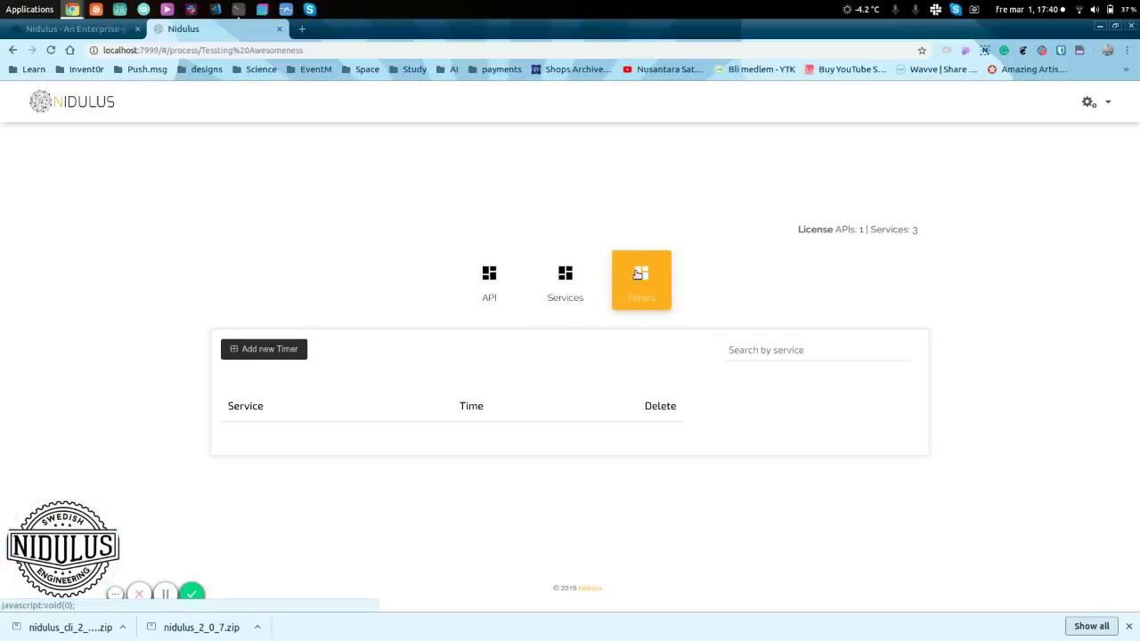
left_click(567, 279)
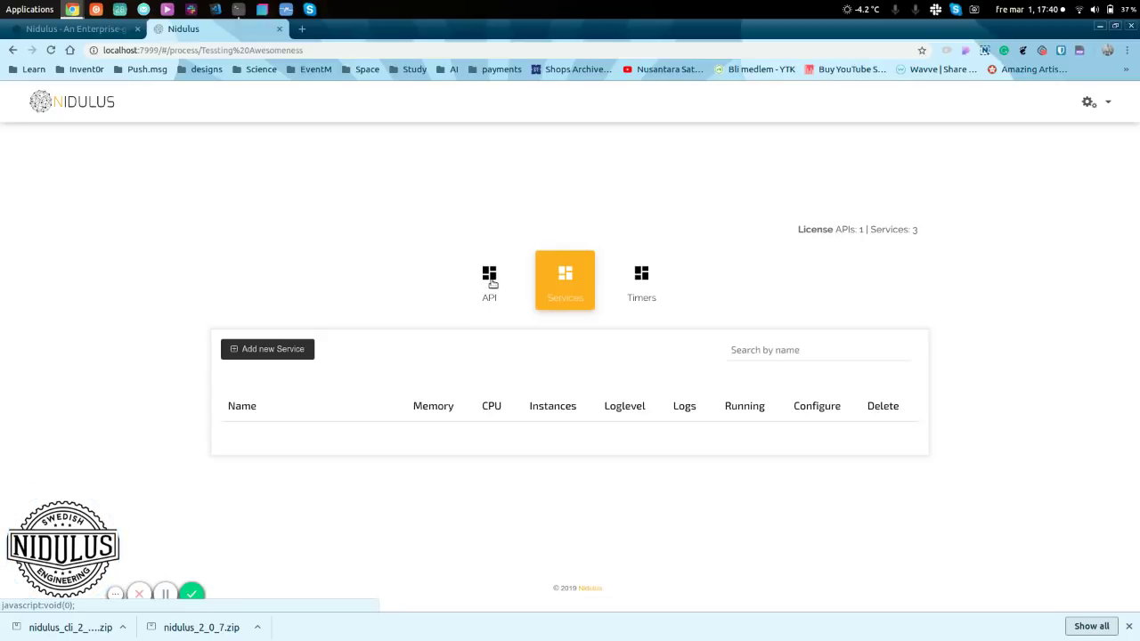
left_click(492, 281)
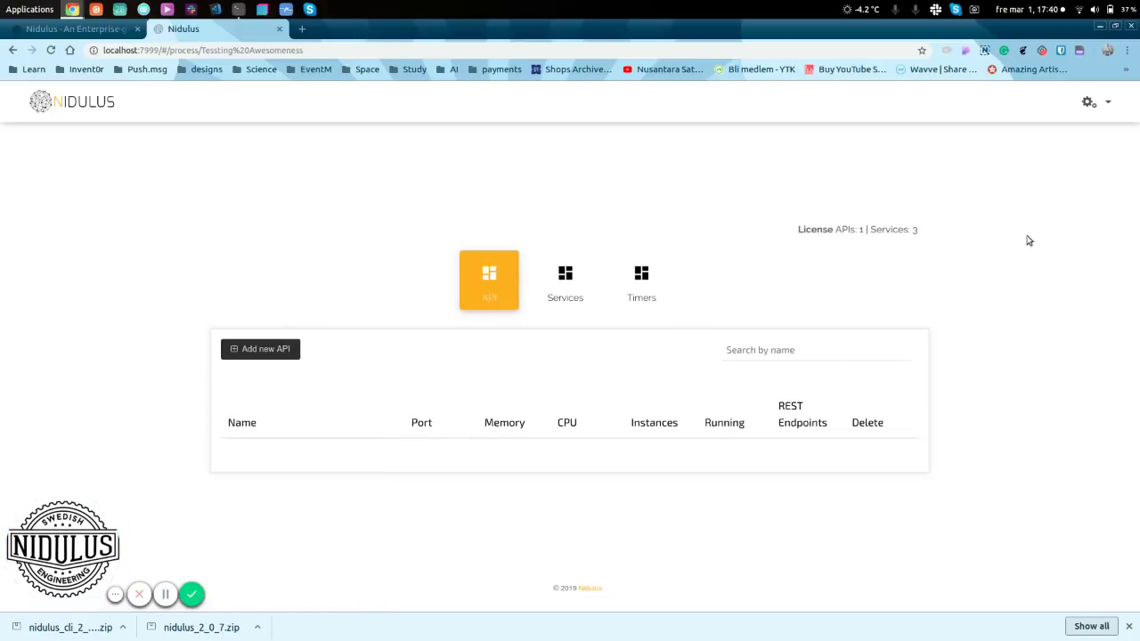